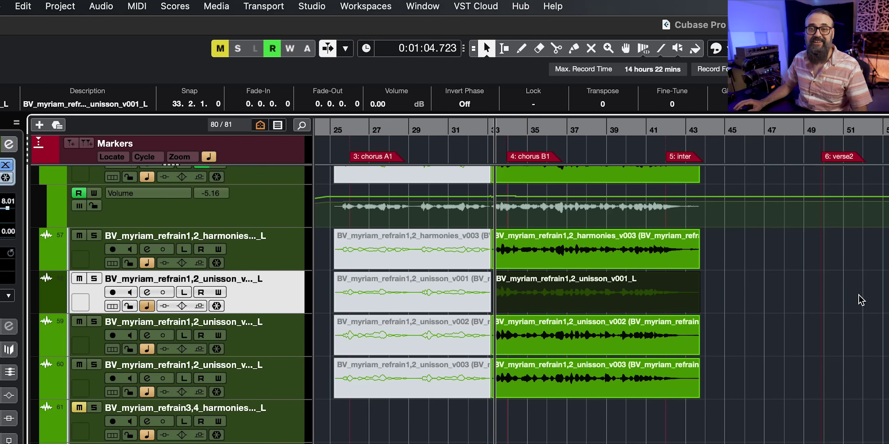
# Add the Auto-Tune Pro extension to the unisson v001 backing vocal event at chorus B1.
pyautogui.scroll(1, 860, 300)
pyautogui.click(642, 310)
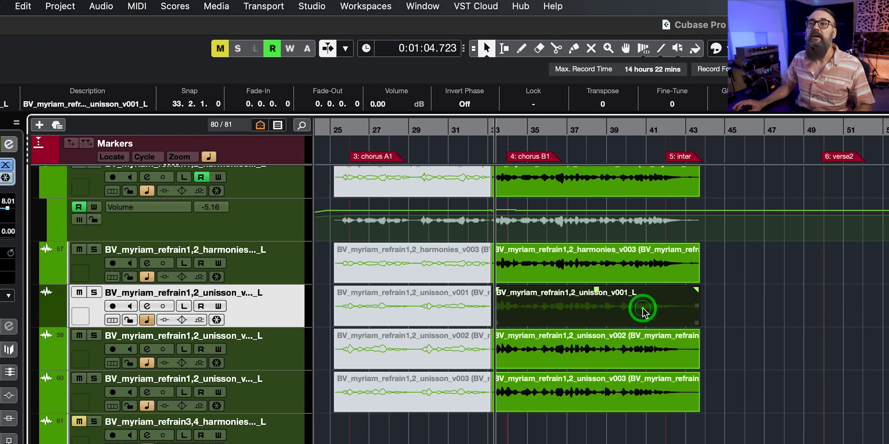
pyautogui.click(102, 7)
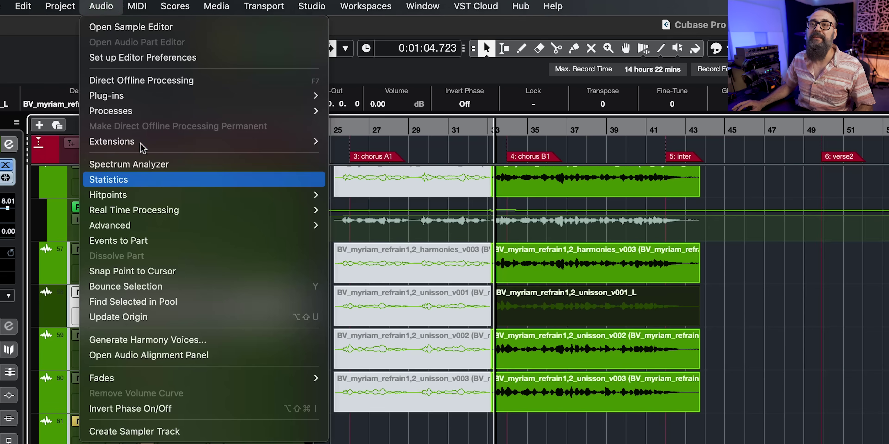
pyautogui.moveTo(311, 145)
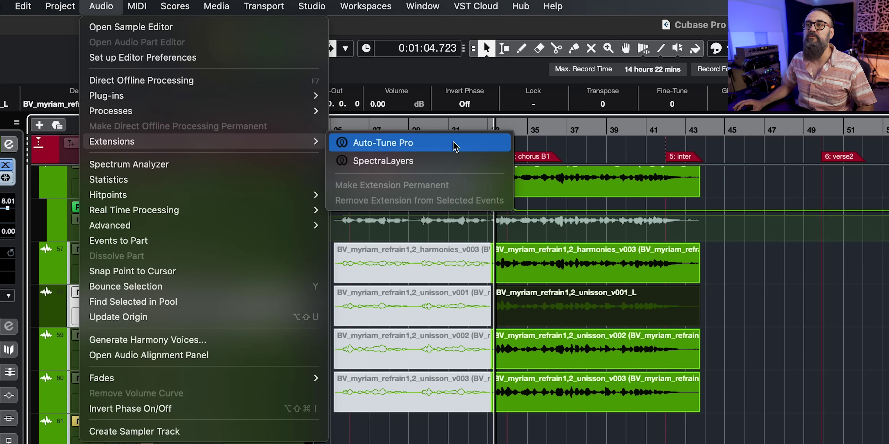
pyautogui.click(455, 147)
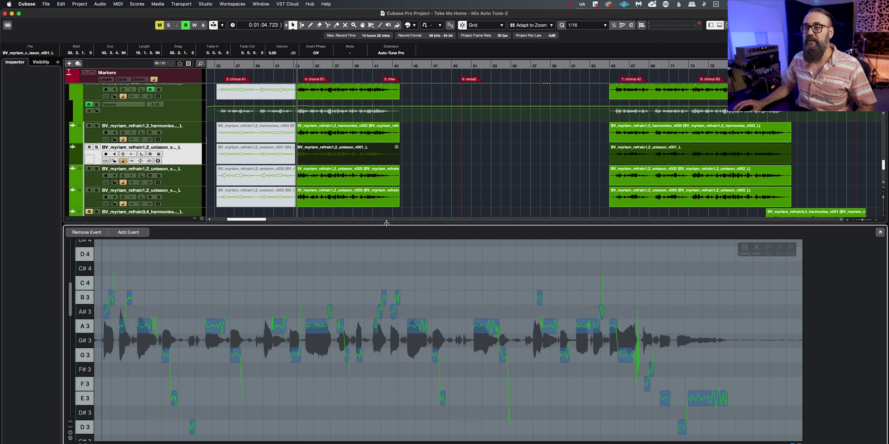
# Enlarge the Auto-Tune Pro editor area, detach the editor into its own window and dock it back.
pyautogui.moveTo(387, 229); pyautogui.dragTo(385, 221)
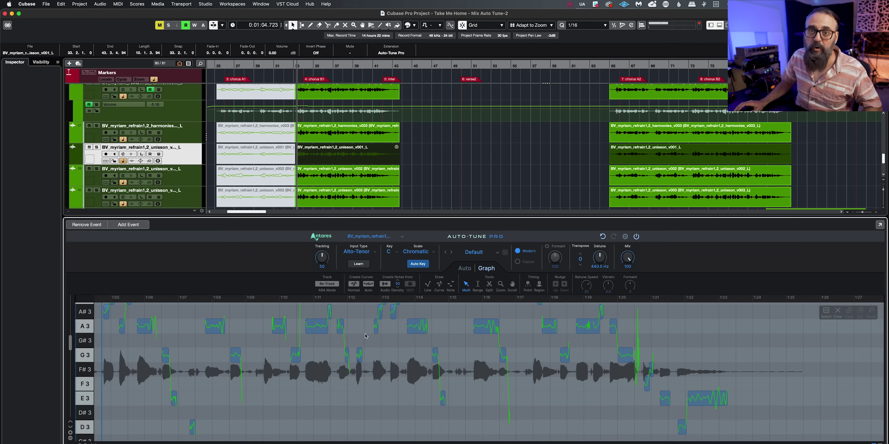
pyautogui.click(879, 224)
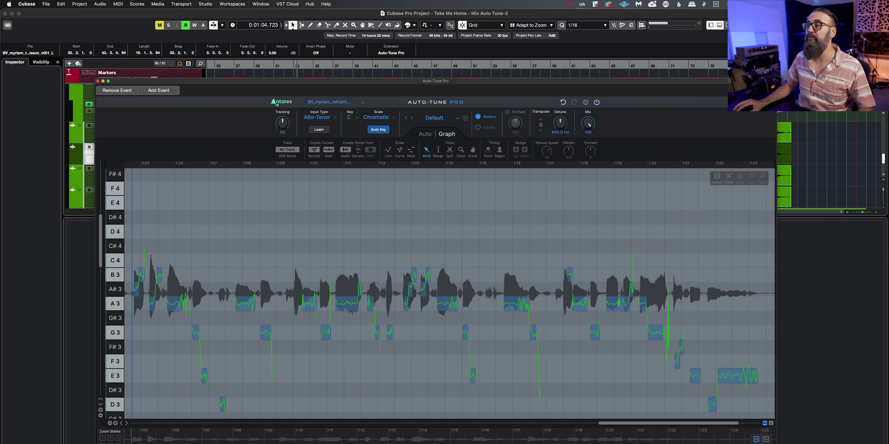
pyautogui.click(819, 170)
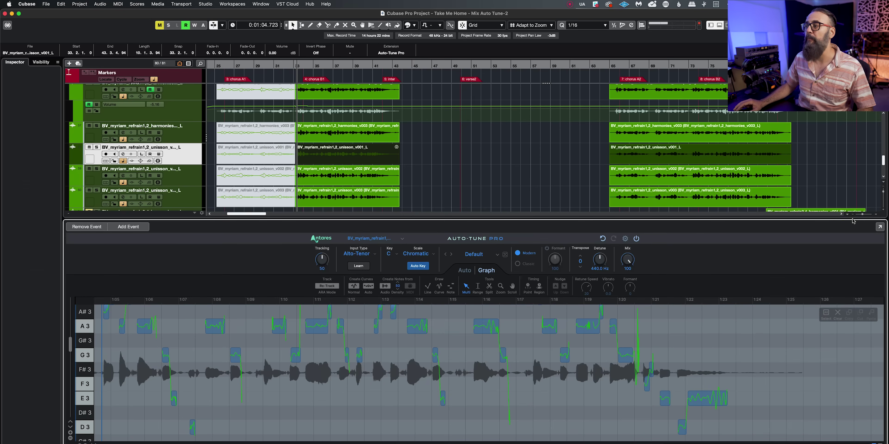
# Remove the Auto-Tune Pro extension from the unisson v001 event at chorus B1.
pyautogui.click(342, 155)
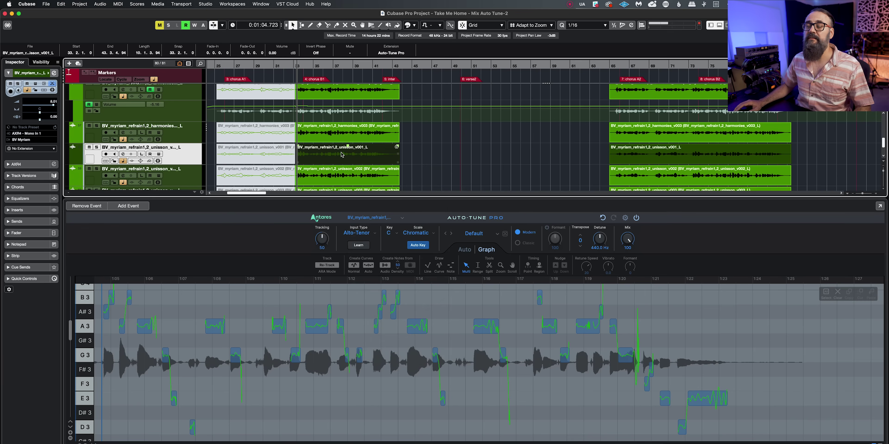
pyautogui.rightClick(342, 154)
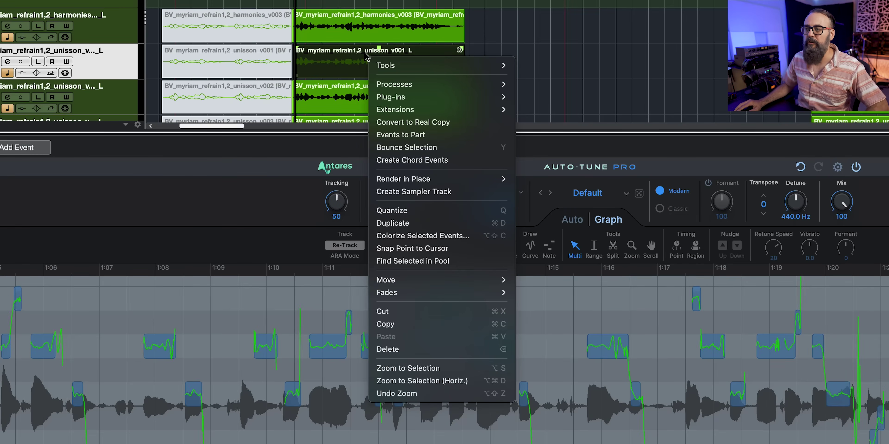
pyautogui.moveTo(428, 110)
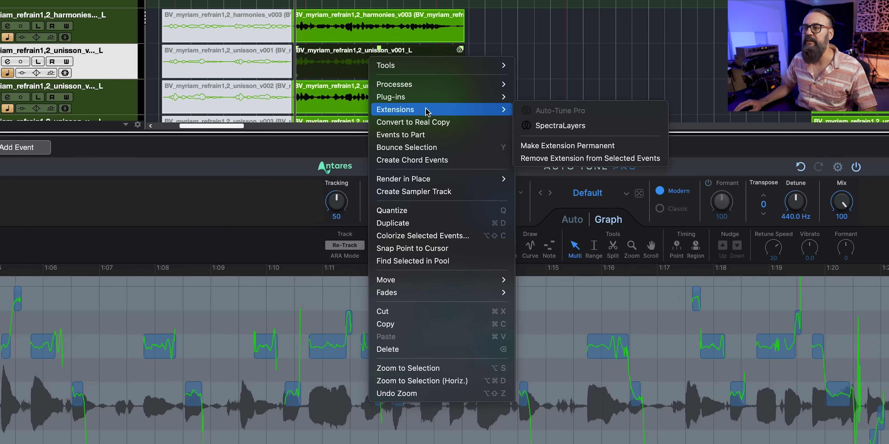
pyautogui.click(566, 159)
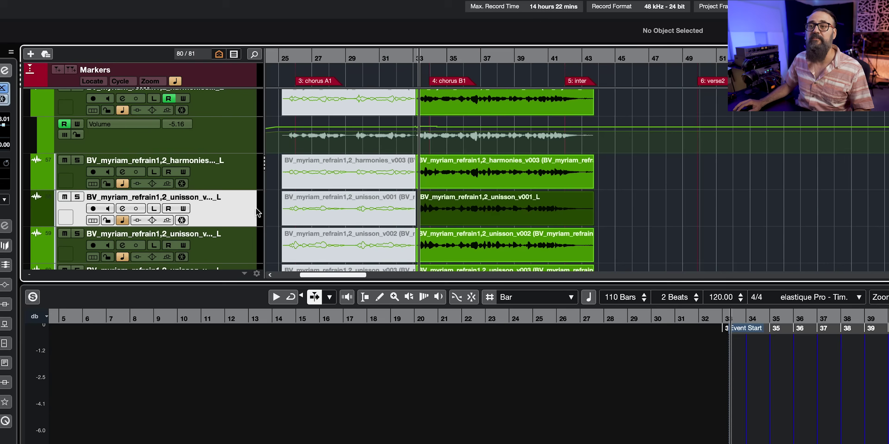
# Set the unisson v001 track's extension to Auto-Tune Pro and open its chorus B1 event in the editor.
pyautogui.click(242, 211)
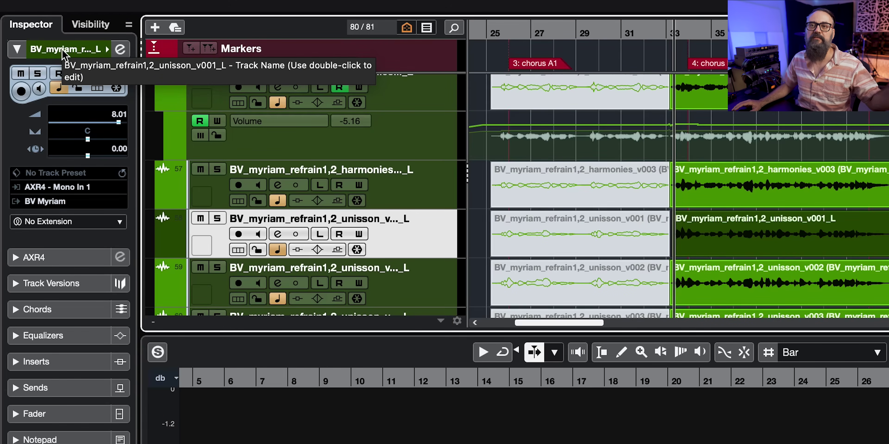
pyautogui.doubleClick(62, 50)
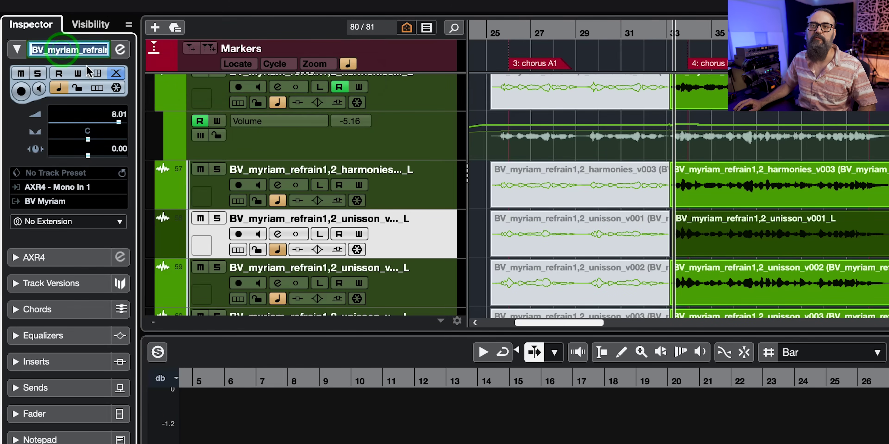
pyautogui.click(39, 227)
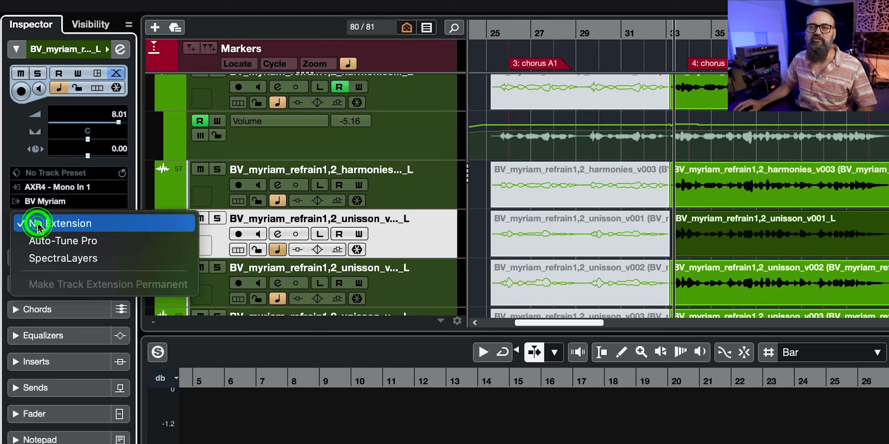
pyautogui.click(53, 243)
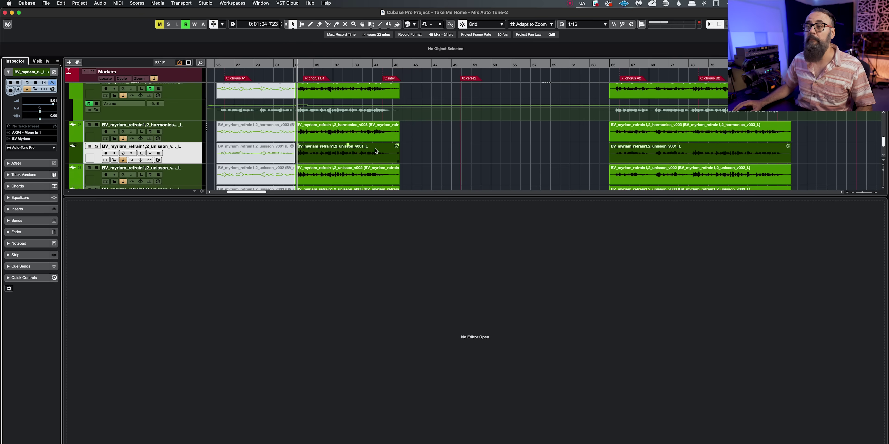
pyautogui.click(348, 155)
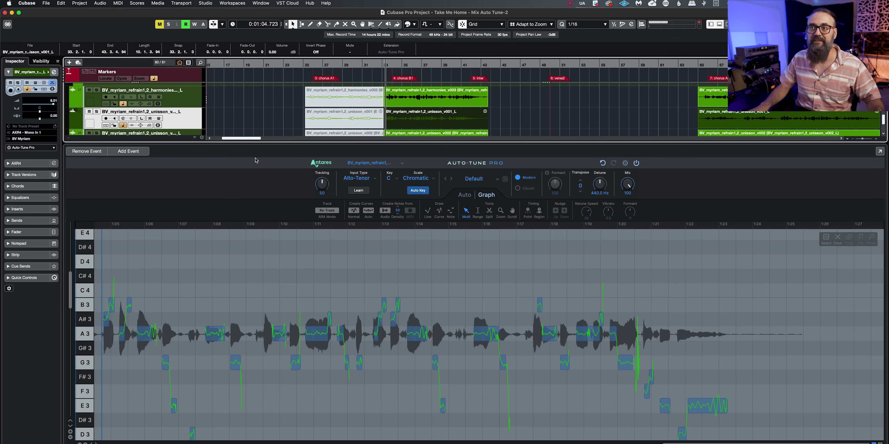
# Play back the chorus B1 vocal event, toggling the track's solo on and off while listening.
pyautogui.press('space')
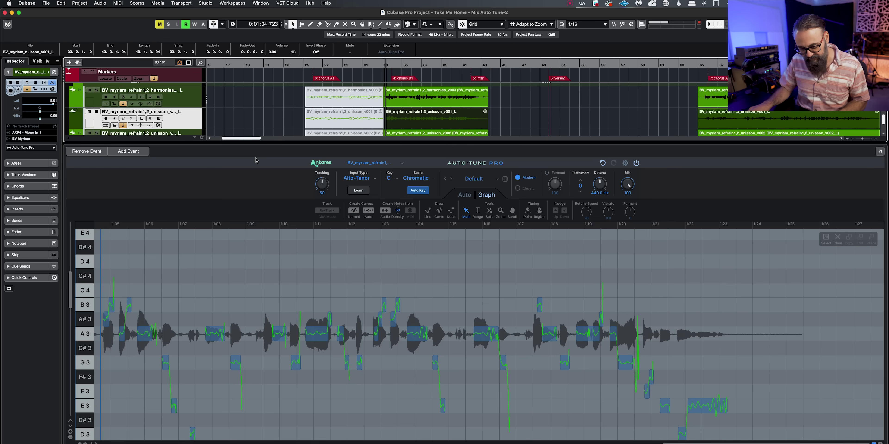
pyautogui.press('s')
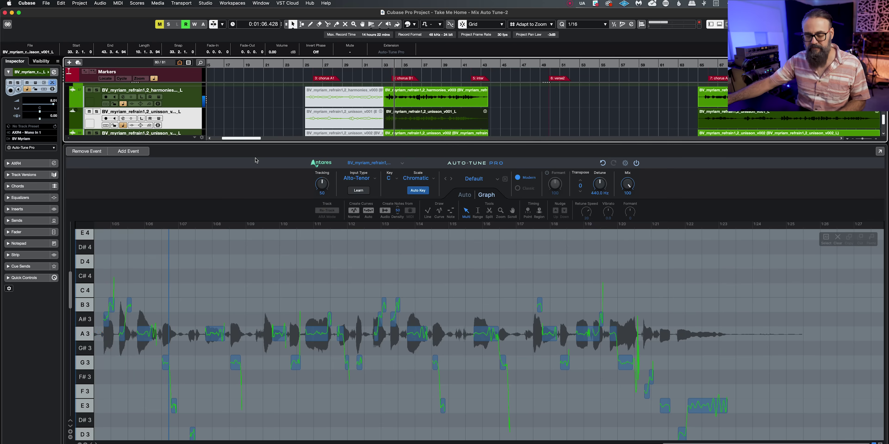
pyautogui.press('s')
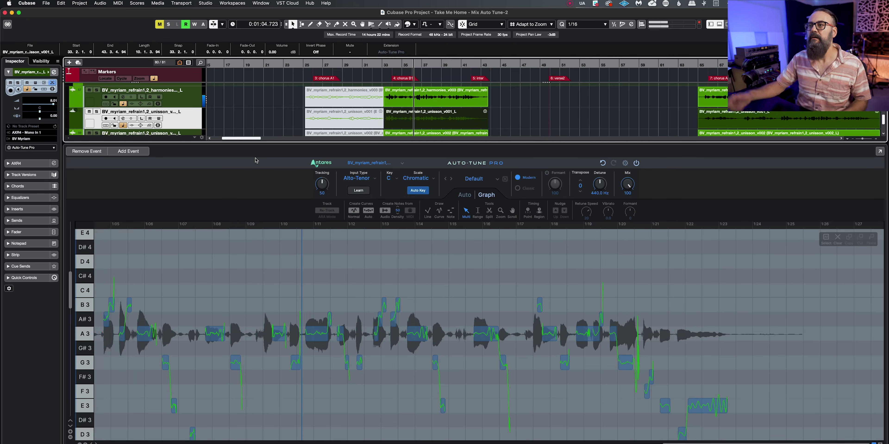
pyautogui.press('space')
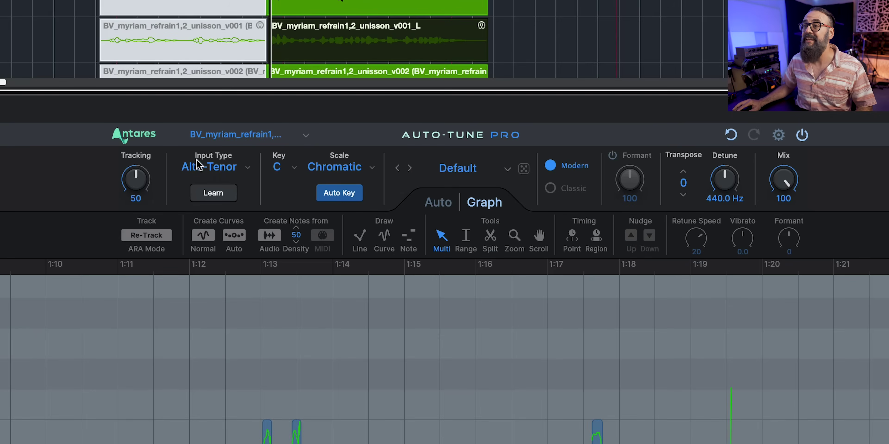
# Set Auto-Tune Pro's input type to Soprano and re-track the vocal.
pyautogui.click(220, 196)
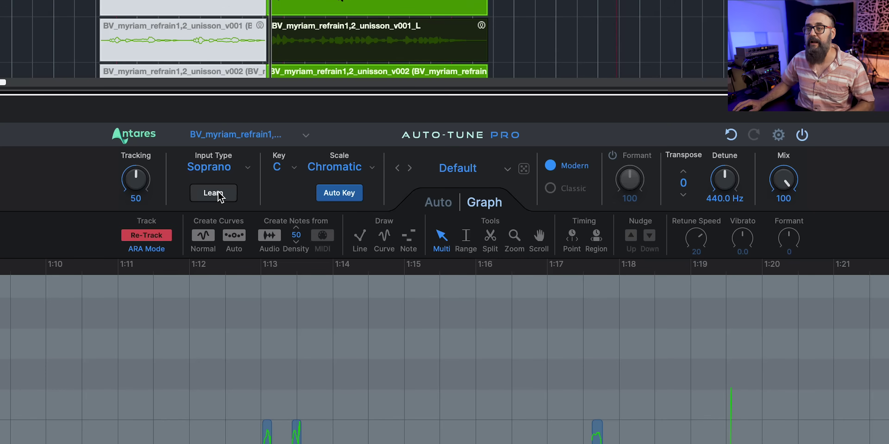
pyautogui.click(146, 235)
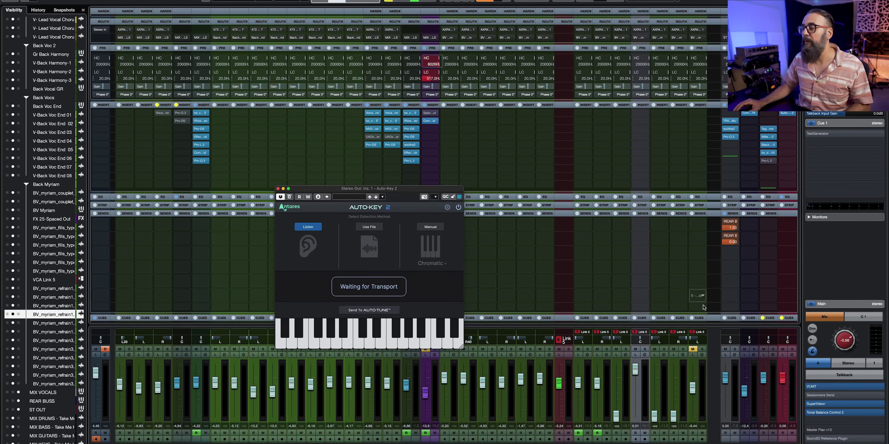
# Detect the song's key with Auto-Key 2 during playback, send E Minor to Auto-Tune Pro and close Auto-Key 2.
pyautogui.press('F3')
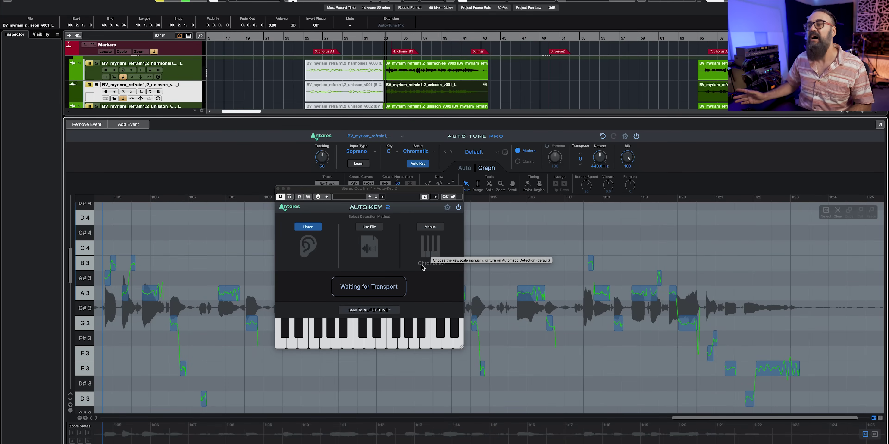
pyautogui.press('space')
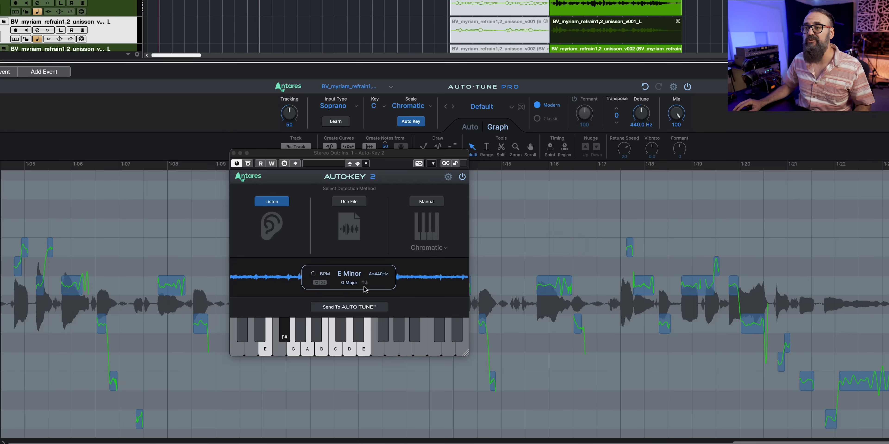
pyautogui.click(347, 309)
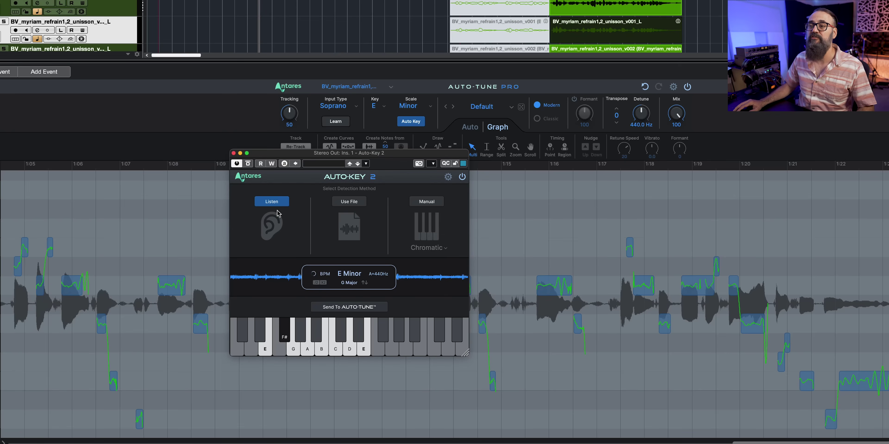
pyautogui.click(234, 153)
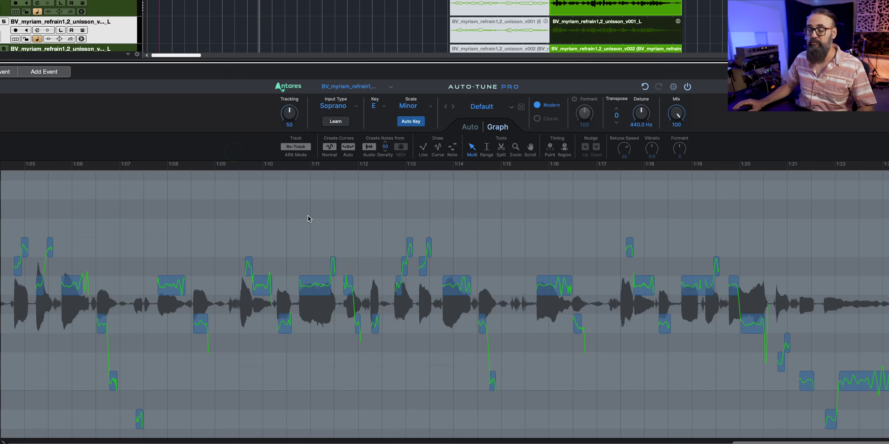
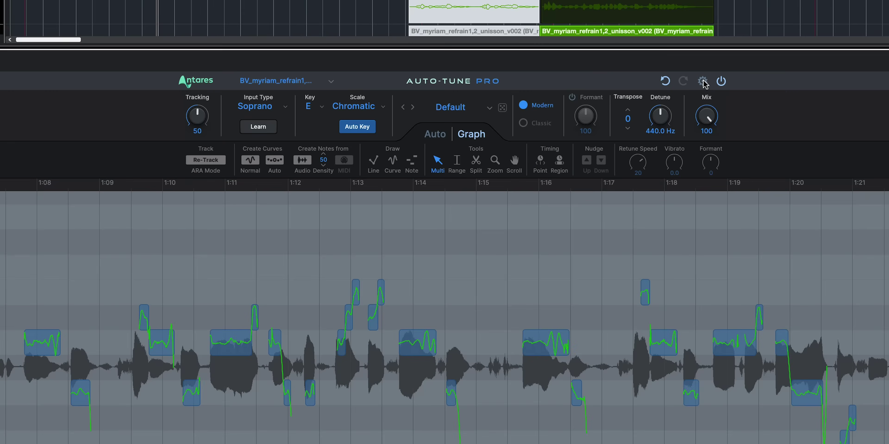
# Try Root Note Keys Only for the note labels in the Graph Mode preferences, restore All Keys and save.
pyautogui.click(703, 82)
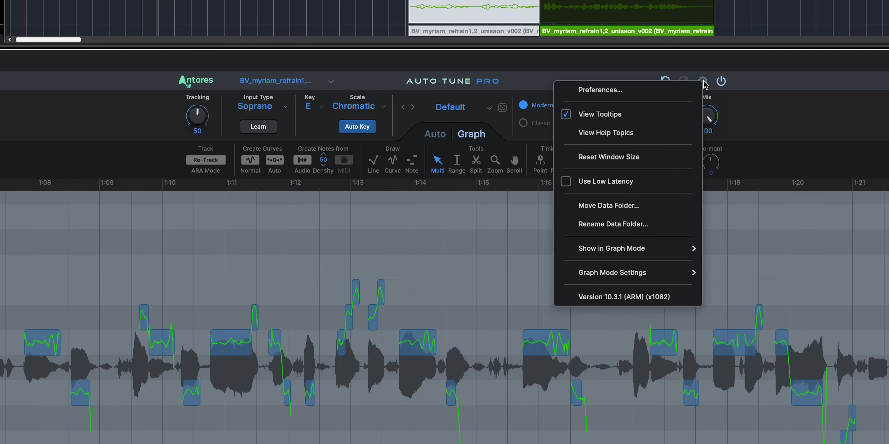
pyautogui.click(658, 90)
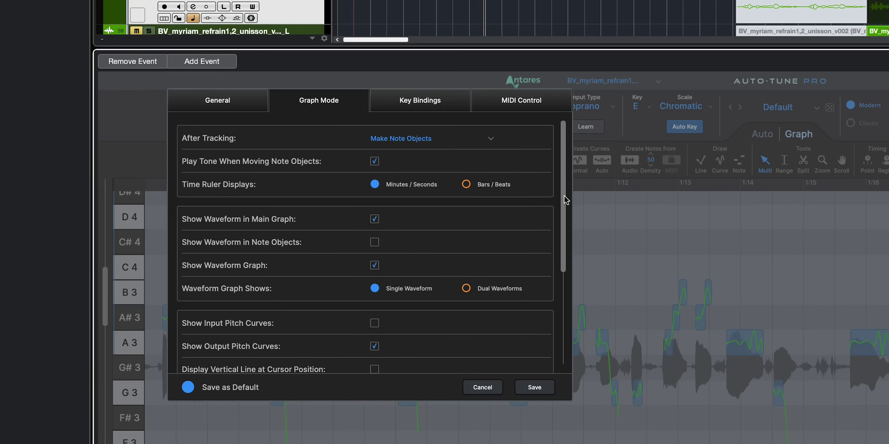
pyautogui.scroll(-6, 566, 200)
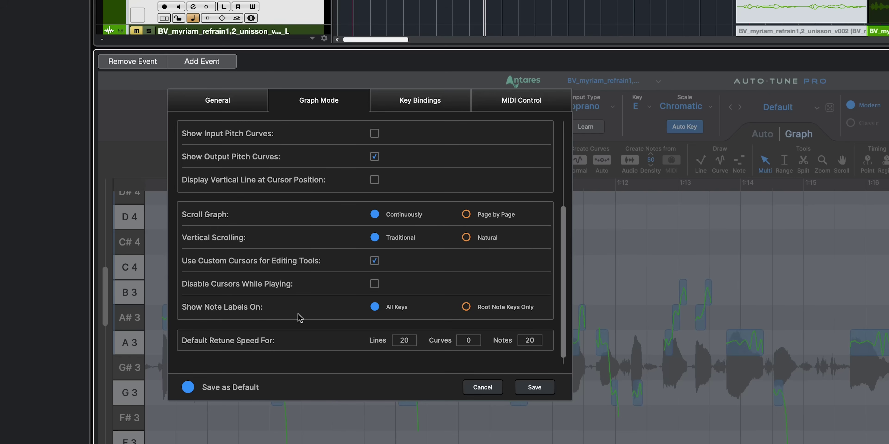
pyautogui.click(466, 308)
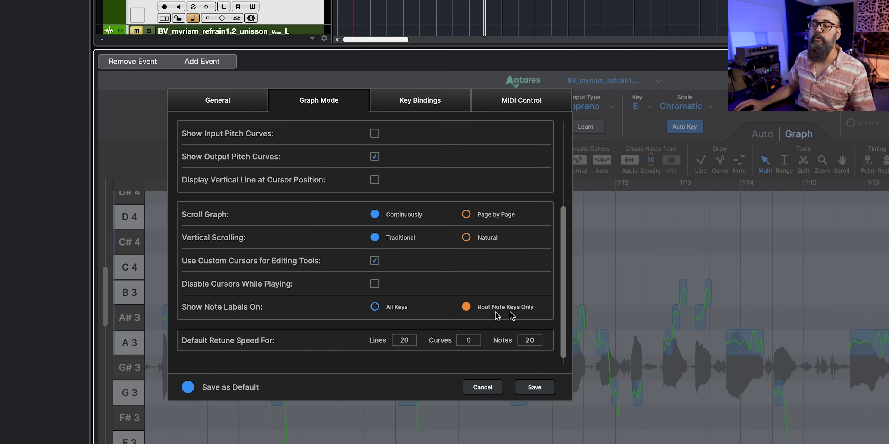
pyautogui.click(375, 308)
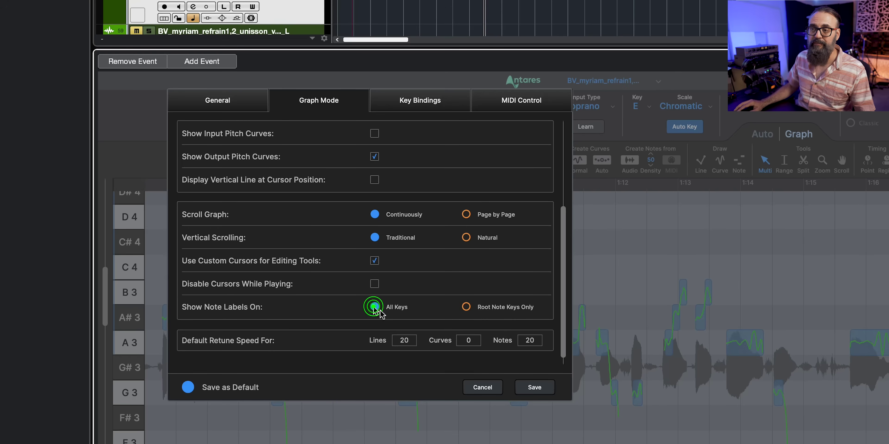
pyautogui.click(548, 389)
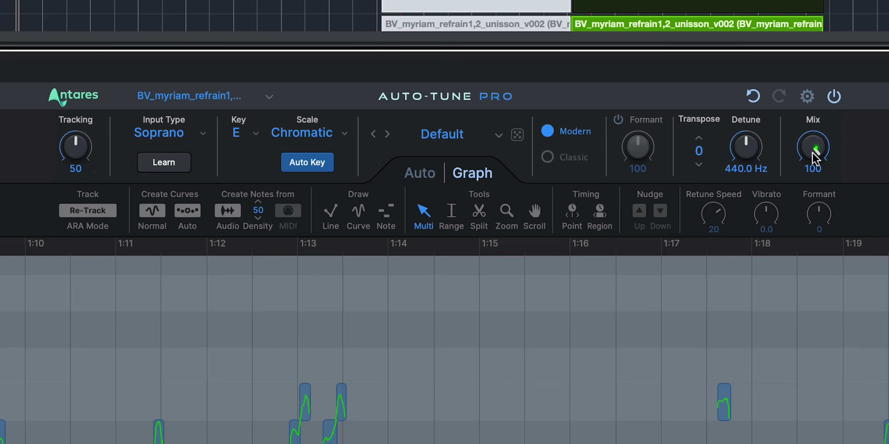
# Lower Auto-Tune Pro's Mix to 0 and reset it to 100.
pyautogui.moveTo(815, 153); pyautogui.dragTo(832, 43)
pyautogui.moveTo(815, 147); pyautogui.dragTo(812, 43)
pyautogui.moveTo(818, 152); pyautogui.dragTo(814, 431)
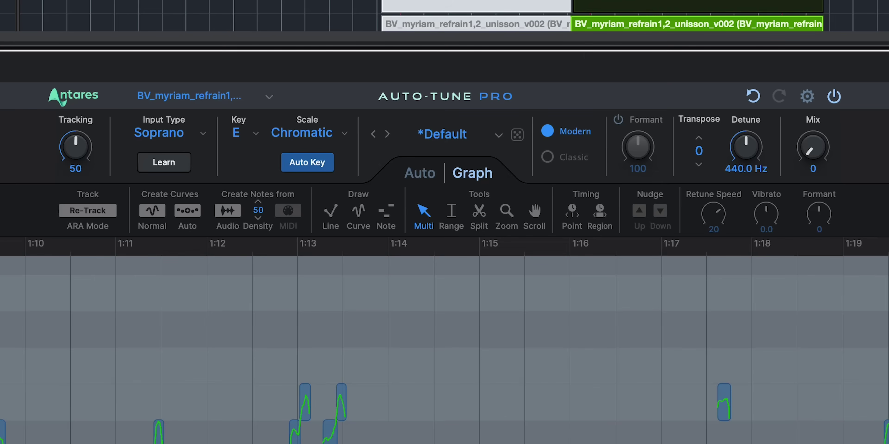
pyautogui.keyDown('alt'); pyautogui.click(809, 148); pyautogui.keyUp('alt')
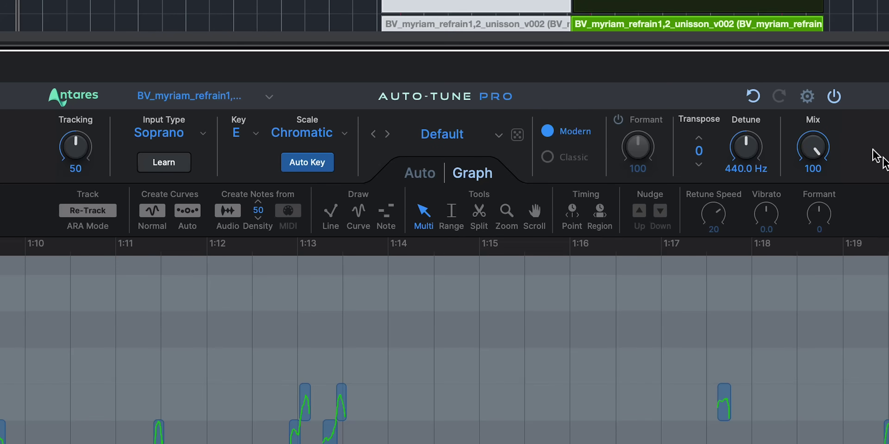
pyautogui.moveTo(815, 149); pyautogui.dragTo(824, 254)
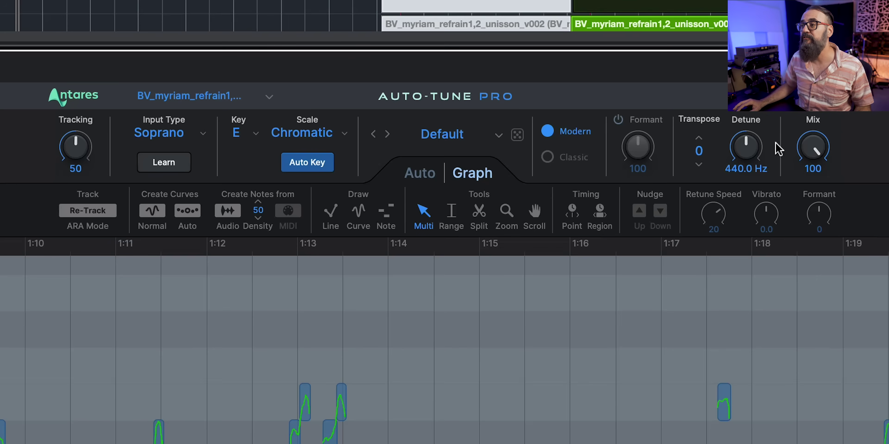
pyautogui.moveTo(819, 147)
pyautogui.mouseDown()
pyautogui.moveTo(819, 155)
pyautogui.moveTo(819, 138)
pyautogui.mouseUp()
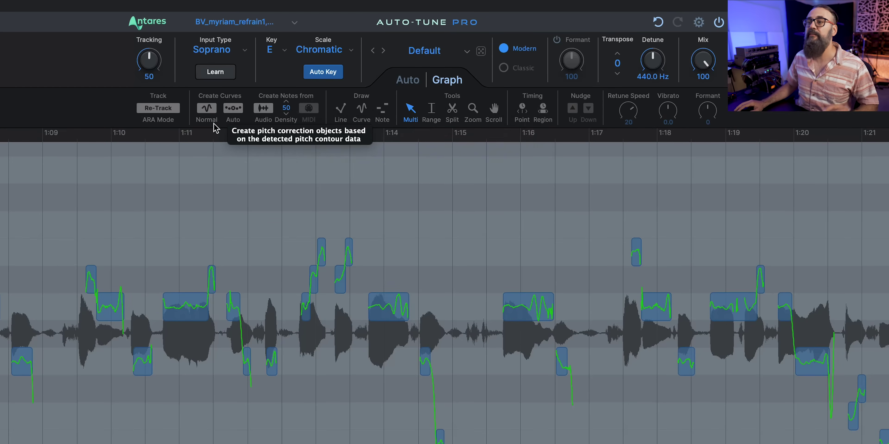
# Try normal pitch curves in place of the notes, delete the trial note drawn, and recreate the notes from the audio.
pyautogui.click(206, 114)
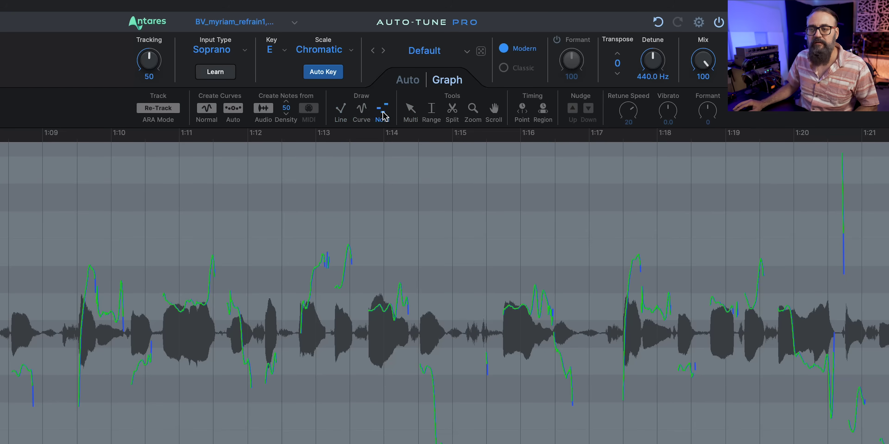
pyautogui.moveTo(115, 263); pyautogui.dragTo(144, 268)
pyautogui.press('Delete')
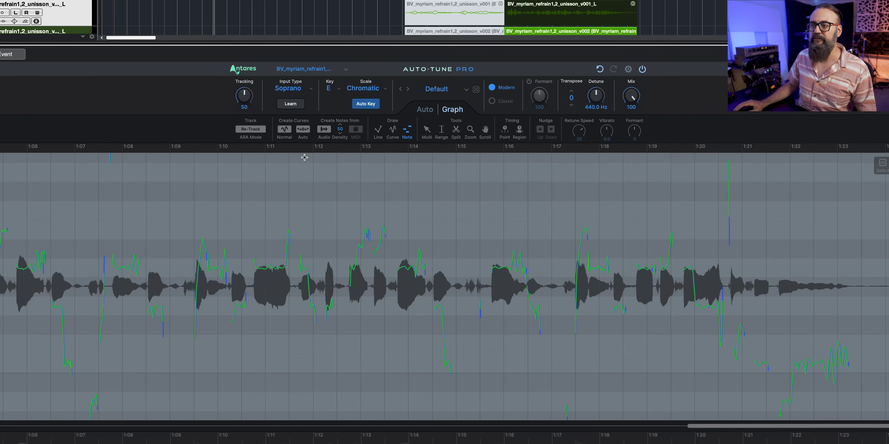
pyautogui.click(325, 130)
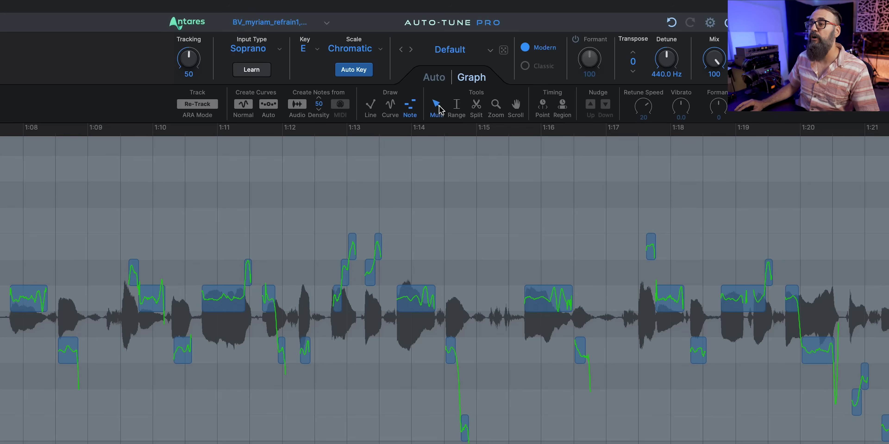
pyautogui.click(438, 107)
pyautogui.click(516, 107)
pyautogui.click(496, 107)
pyautogui.click(437, 108)
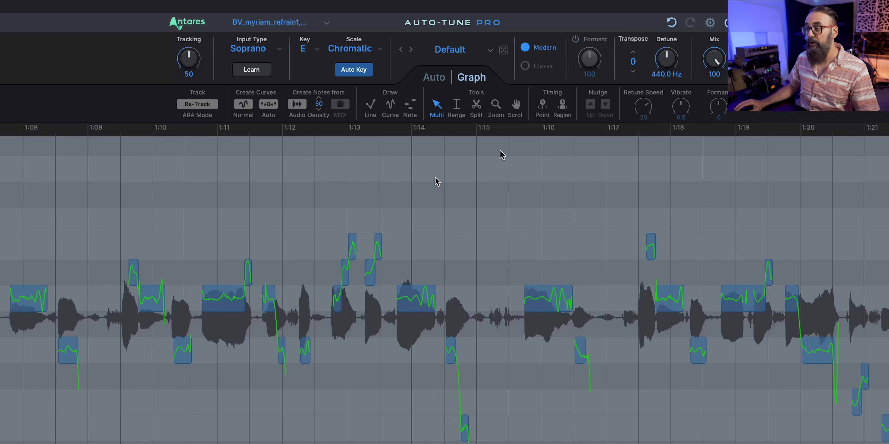
pyautogui.click(455, 108)
pyautogui.click(476, 106)
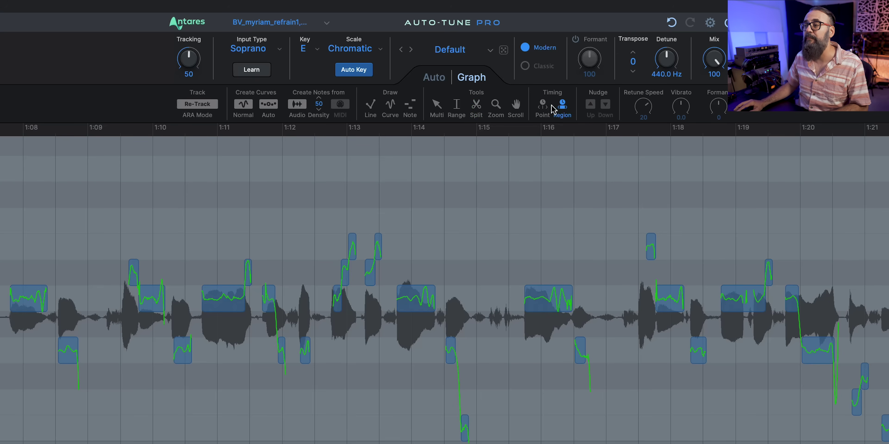
pyautogui.click(561, 115)
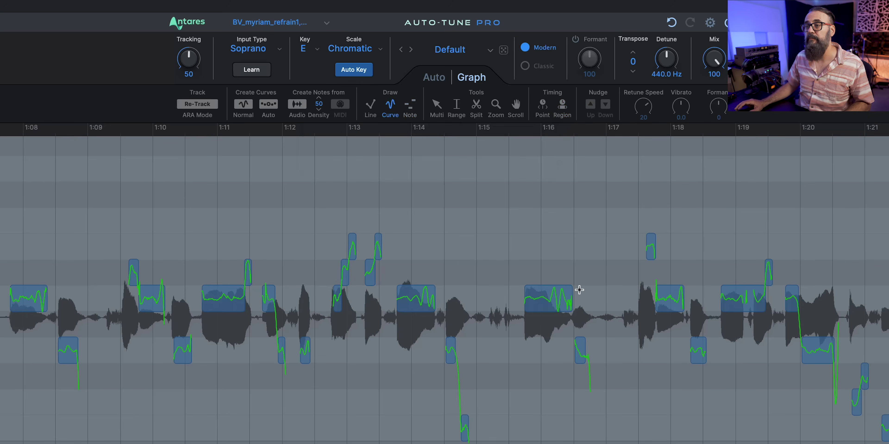
pyautogui.press('Escape')
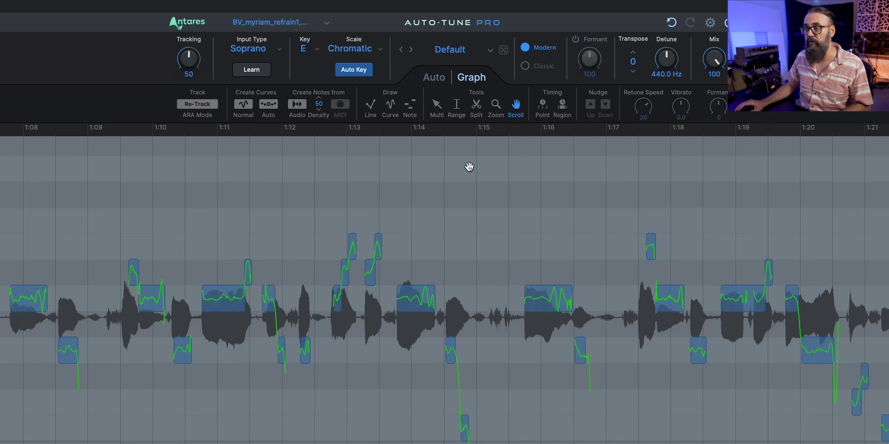
pyautogui.press('r')
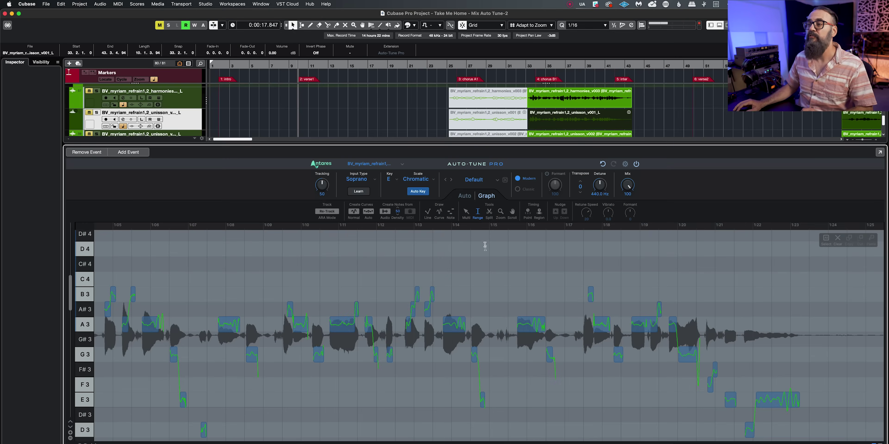
pyautogui.click(500, 212)
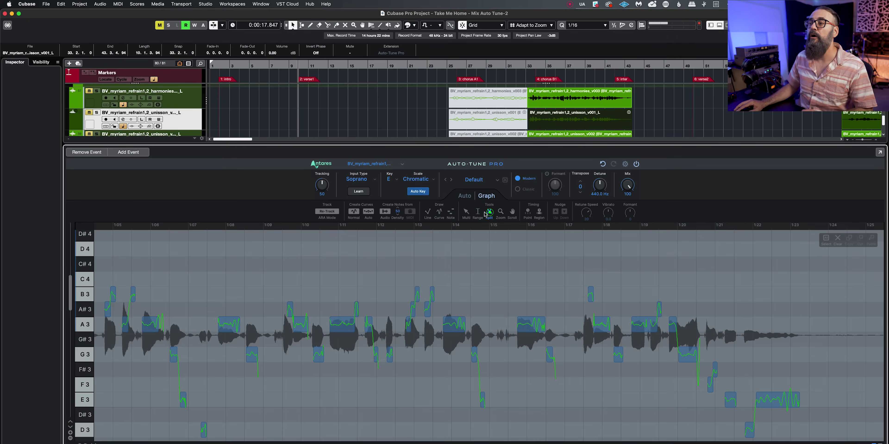
pyautogui.click(478, 214)
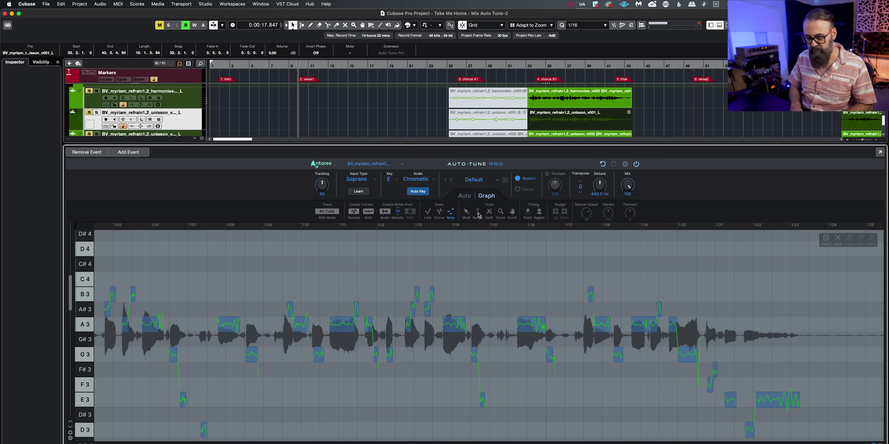
pyautogui.press('m')
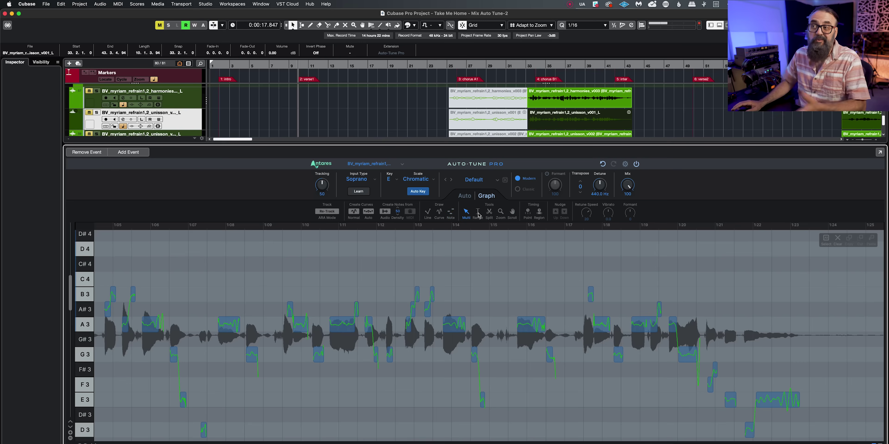
# Zoom in closely on the A 3 note near 1:08 in the pitch graph and zoom back out.
pyautogui.click(500, 213)
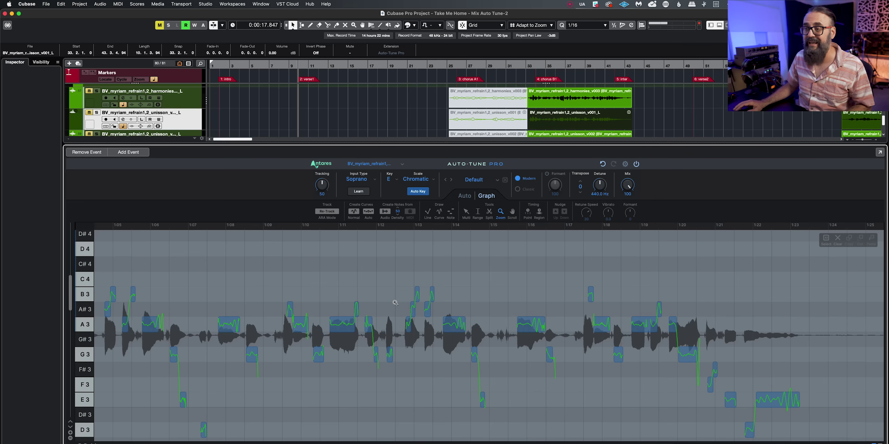
pyautogui.click(320, 332)
pyautogui.click(320, 332)
pyautogui.click(320, 332)
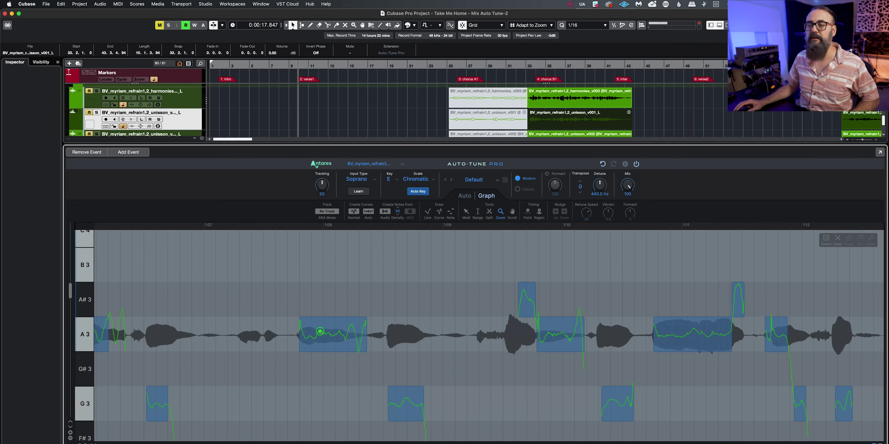
pyautogui.click(320, 332)
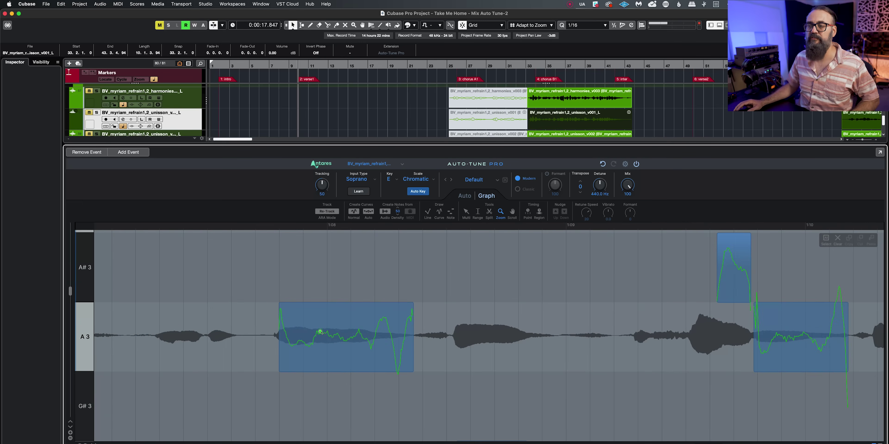
pyautogui.keyDown('alt'); pyautogui.click(320, 332); pyautogui.keyUp('alt')
pyautogui.keyDown('alt'); pyautogui.click(320, 332); pyautogui.keyUp('alt')
pyautogui.keyDown('alt'); pyautogui.click(321, 332); pyautogui.keyUp('alt')
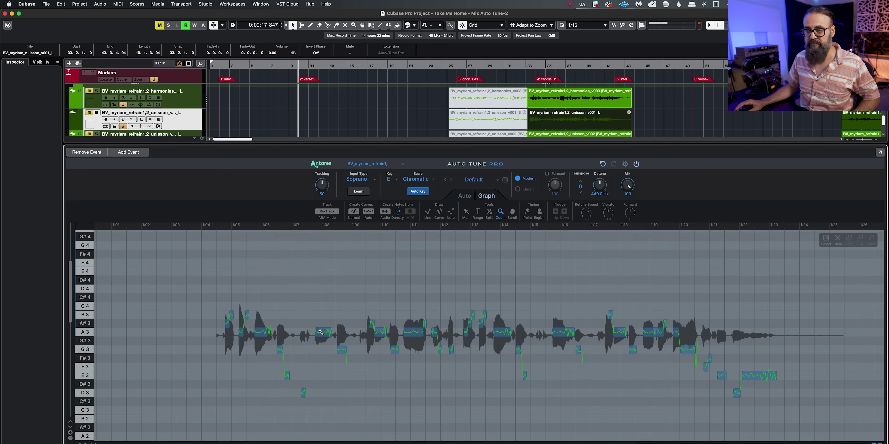
# Zoom the graph's time axis and pitch axis separately around the A 3 note near 1:08.
pyautogui.click(320, 332)
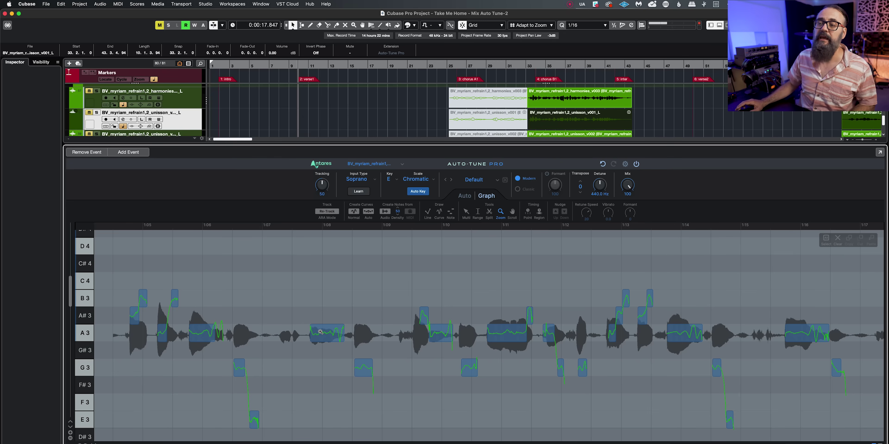
pyautogui.keyDown('alt'); pyautogui.click(320, 332); pyautogui.keyUp('alt')
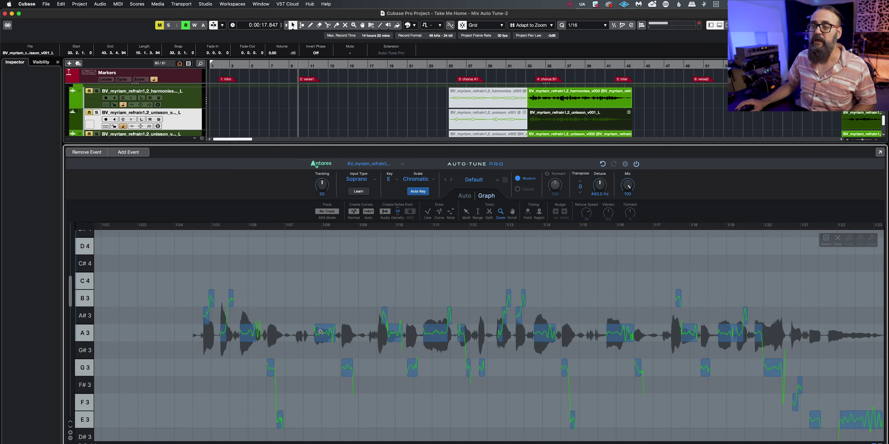
pyautogui.click(321, 332)
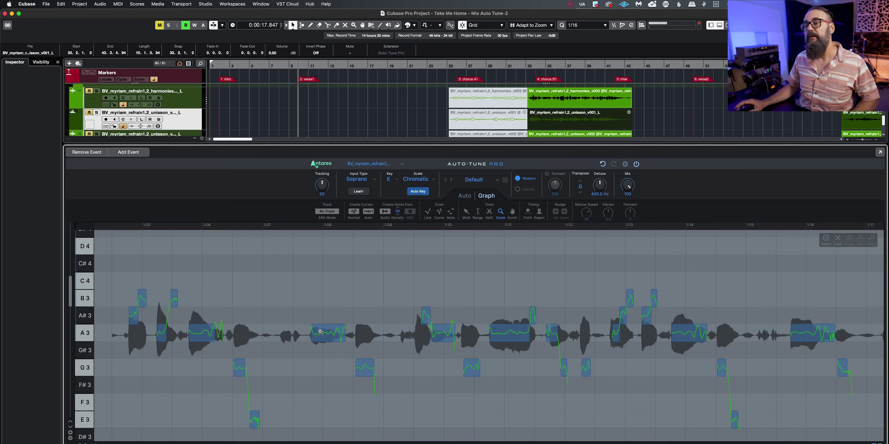
pyautogui.click(320, 332)
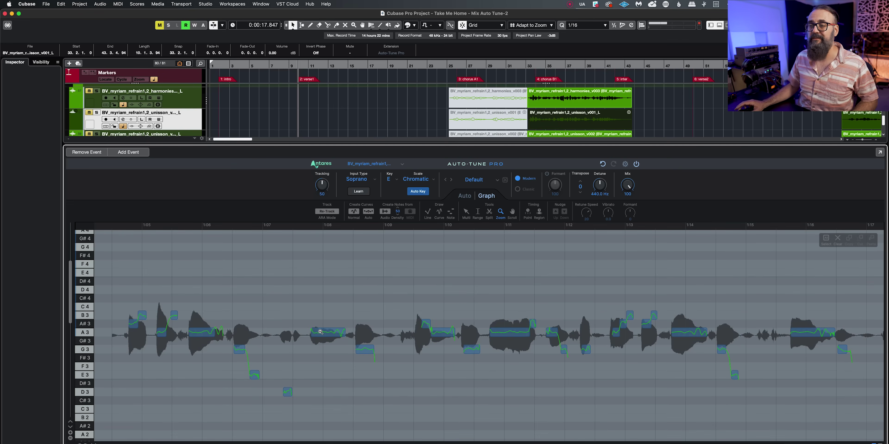
pyautogui.keyDown('alt'); pyautogui.click(320, 332); pyautogui.keyUp('alt')
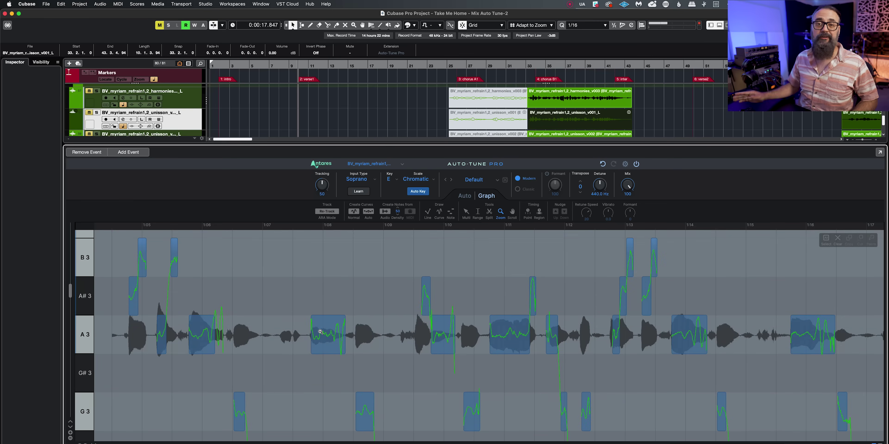
pyautogui.keyDown('alt'); pyautogui.click(320, 332); pyautogui.keyUp('alt')
# Try splitting the A 3 notes near 1:10, 1:08 and 1:14 with the Split tool, and undo all three splits.
pyautogui.moveTo(509, 288); pyautogui.dragTo(450, 292)
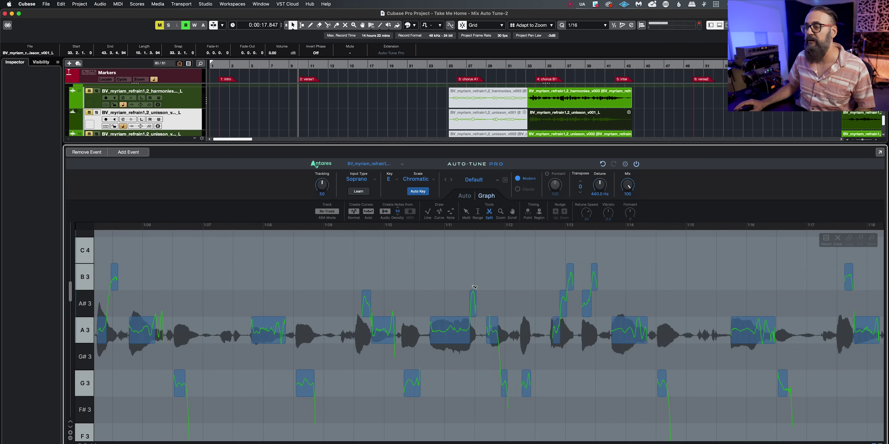
pyautogui.click(386, 332)
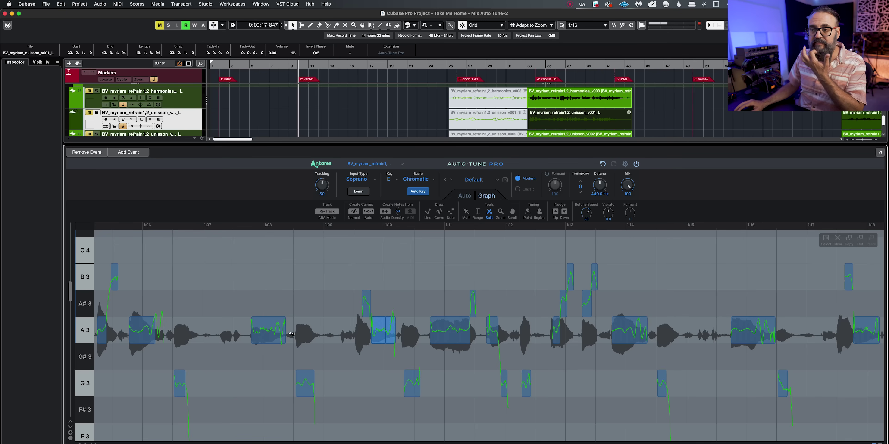
pyautogui.click(273, 333)
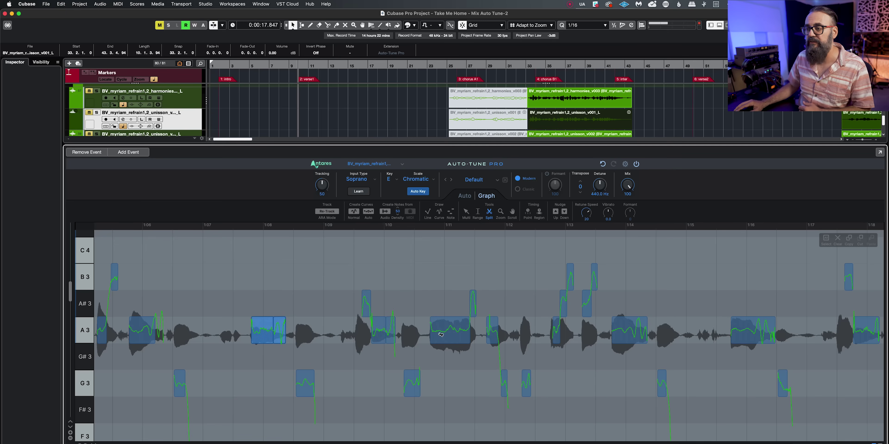
pyautogui.click(634, 336)
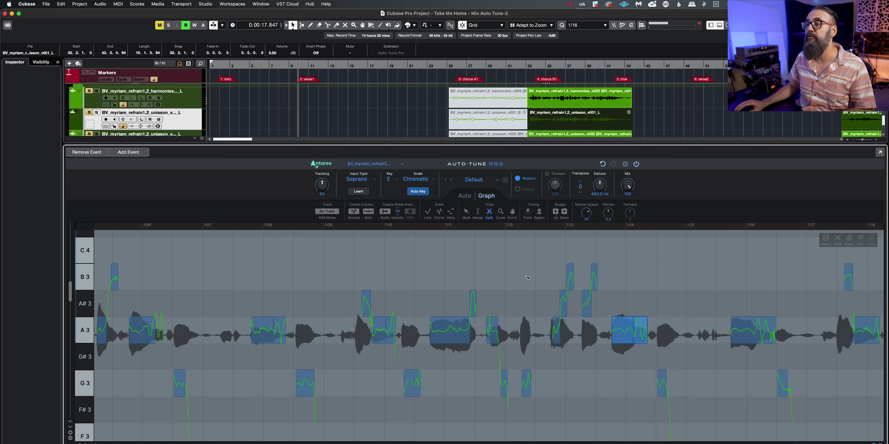
pyautogui.click(603, 165)
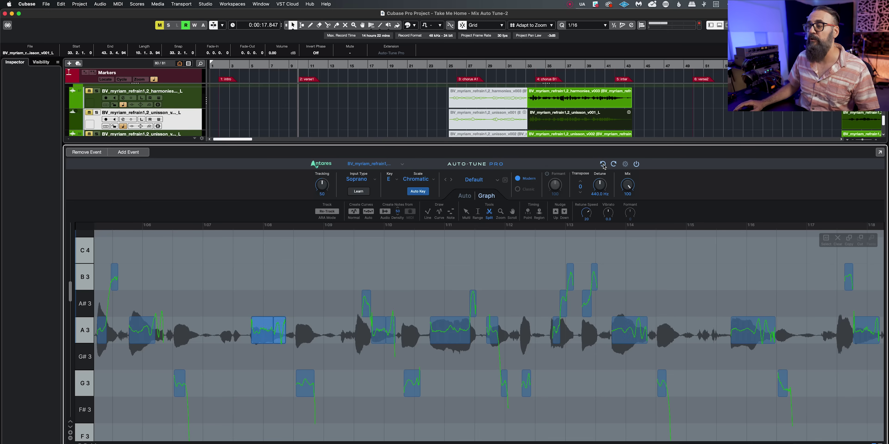
pyautogui.click(603, 165)
pyautogui.click(603, 165)
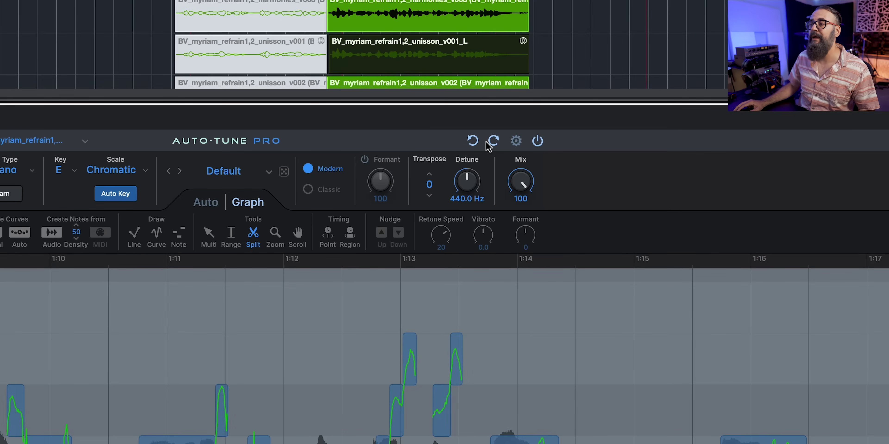
# Select the range from about 1:07.3 to 1:12.7 and create normal pitch curves for it in place of the notes.
pyautogui.press('r')
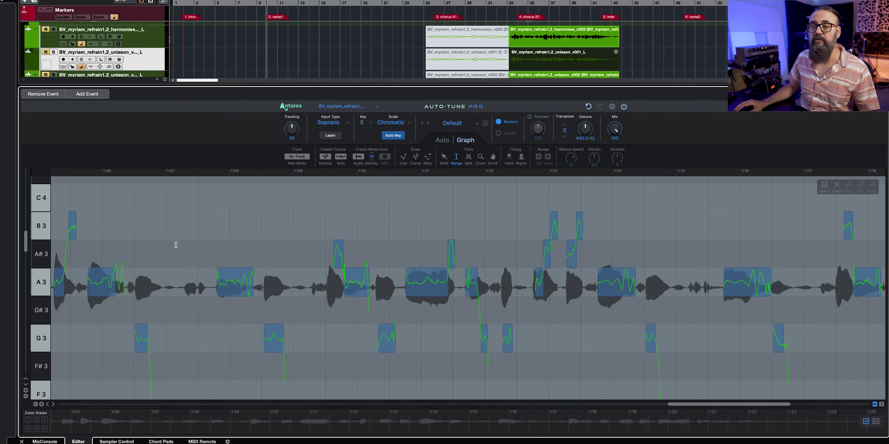
pyautogui.moveTo(184, 245); pyautogui.dragTo(528, 294)
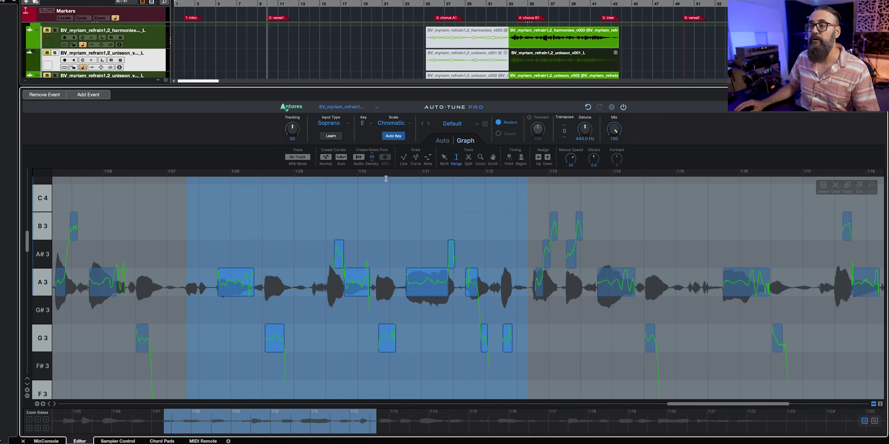
pyautogui.click(327, 158)
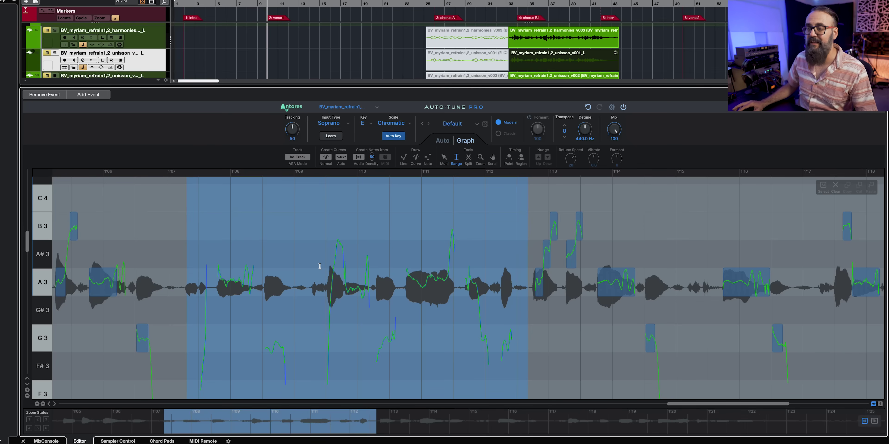
# Adjust the retune speed and set the vibrato to -0.2 for the notes between about 1:12.7 and 1:14.5.
pyautogui.click(526, 233)
pyautogui.moveTo(532, 234); pyautogui.dragTo(646, 254)
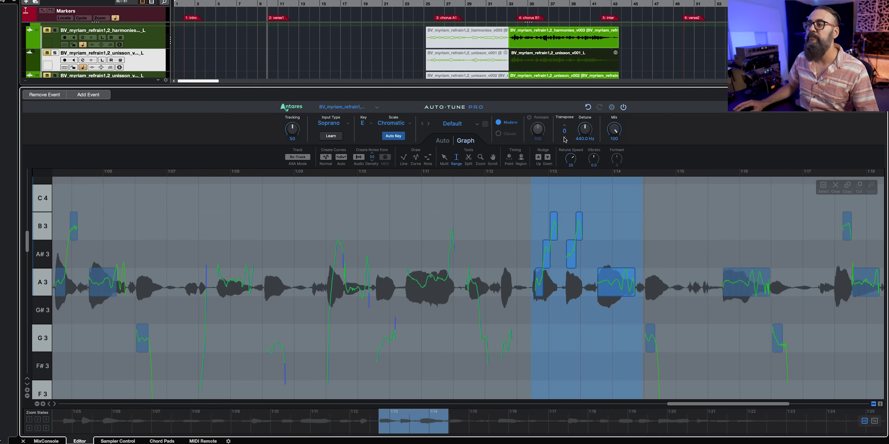
pyautogui.moveTo(572, 159); pyautogui.dragTo(573, 217)
pyautogui.moveTo(571, 162); pyautogui.dragTo(594, 158)
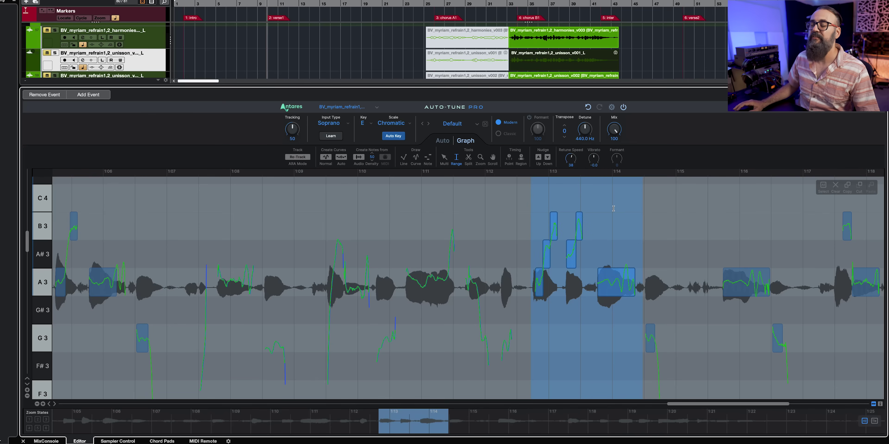
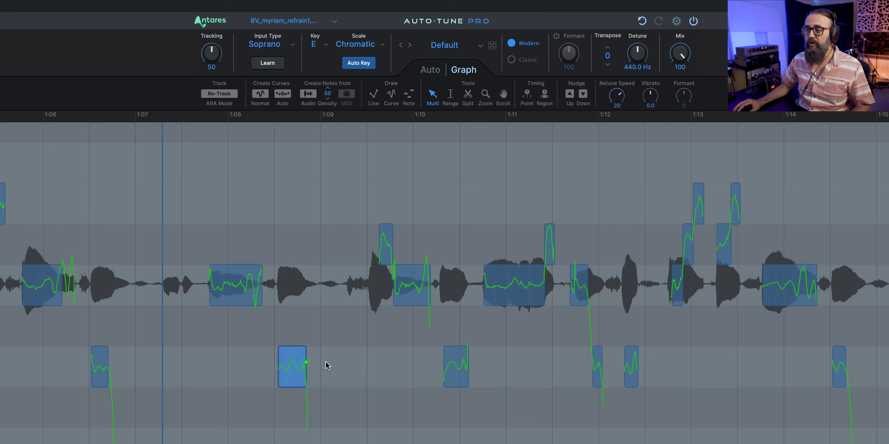
# Extend the end of the G 3 note after 1:08.5 to about 1:09.2.
pyautogui.moveTo(328, 366)
pyautogui.mouseDown()
pyautogui.moveTo(342, 366)
pyautogui.moveTo(302, 368)
pyautogui.moveTo(344, 363)
pyautogui.mouseUp()
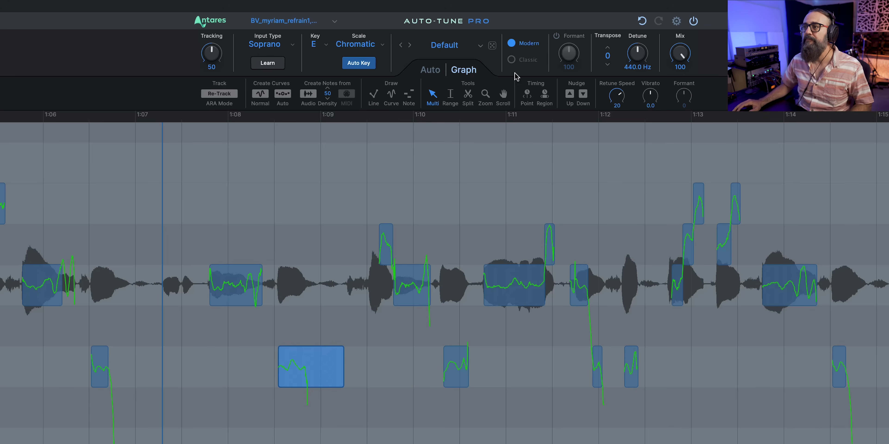
# Undo the extension of the G 3 note after 1:08.5 and set its retune speed to 39 and vibrato to -0.9.
pyautogui.hotkey('ctrl', 'z')
pyautogui.click(294, 361)
pyautogui.moveTo(622, 102)
pyautogui.mouseDown()
pyautogui.moveTo(623, 159)
pyautogui.moveTo(621, 111)
pyautogui.mouseUp()
pyautogui.moveTo(653, 84)
pyautogui.mouseDown()
pyautogui.moveTo(649, 118)
pyautogui.moveTo(648, 87)
pyautogui.mouseUp()
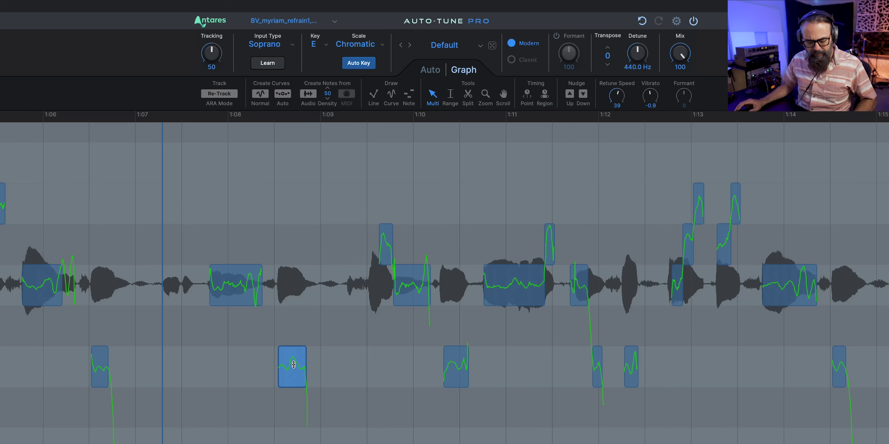
# Fine-tune the pitch of the G 3 note after 1:08.5 up and down in small amounts, leaving it slightly below G 3.
pyautogui.moveTo(294, 365)
pyautogui.mouseDown()
pyautogui.moveTo(294, 353)
pyautogui.moveTo(294, 392)
pyautogui.moveTo(294, 356)
pyautogui.moveTo(295, 364)
pyautogui.mouseUp()
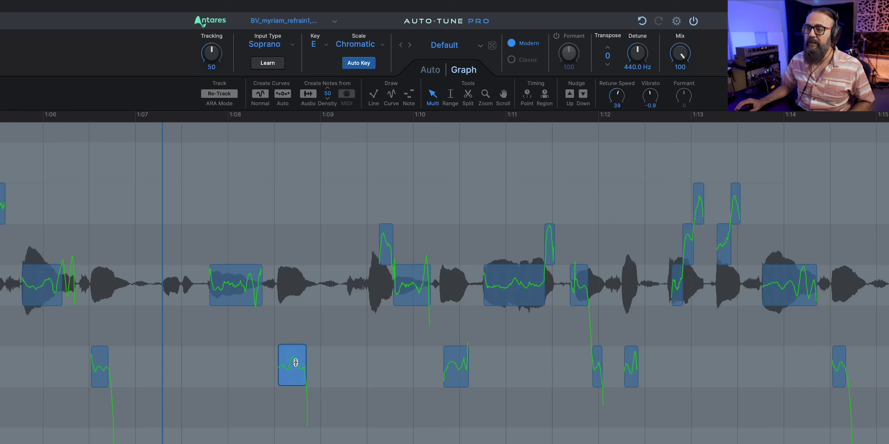
pyautogui.click(584, 95)
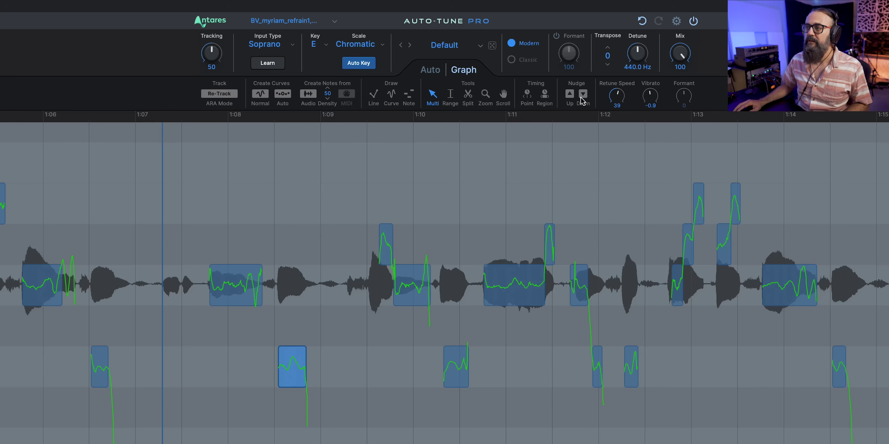
pyautogui.click(570, 95)
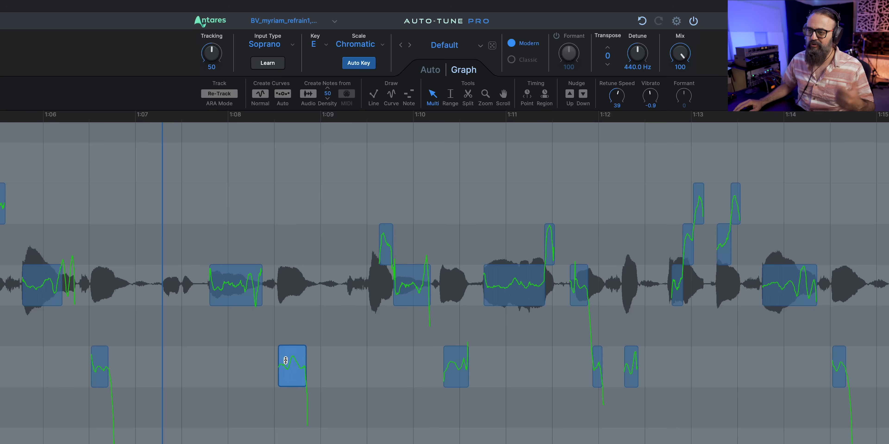
pyautogui.moveTo(293, 361); pyautogui.dragTo(293, 364)
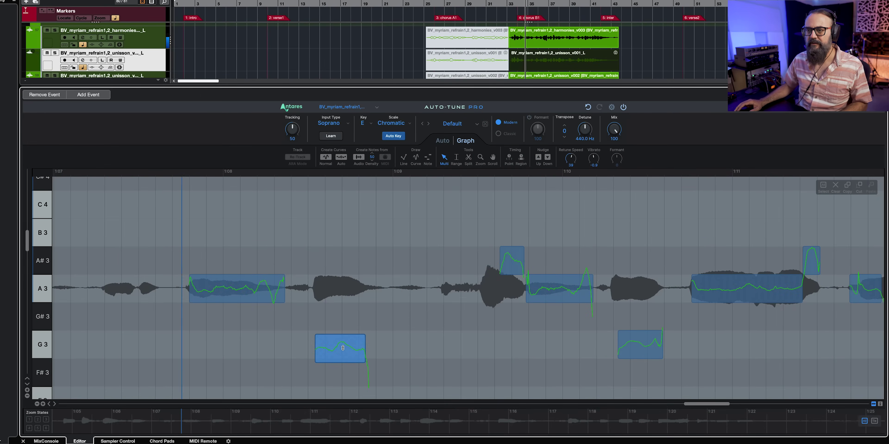
# Solo the unison vocal track and play the phrase from about 1:09.5.
pyautogui.press('space')
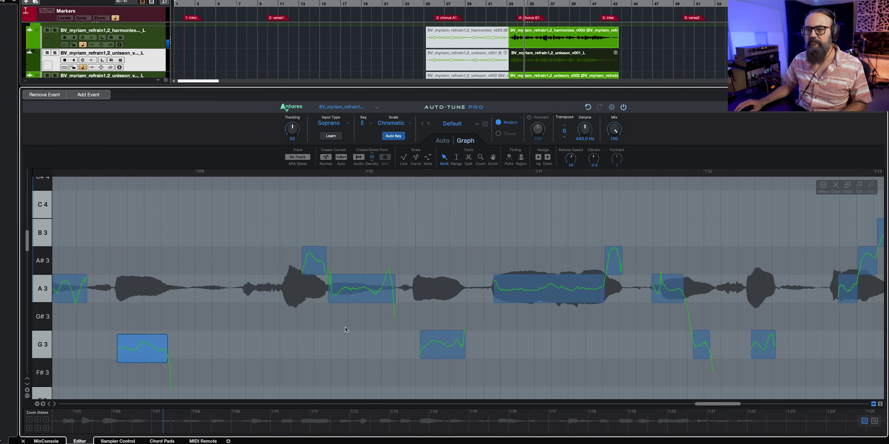
pyautogui.click(157, 172)
pyautogui.press('s')
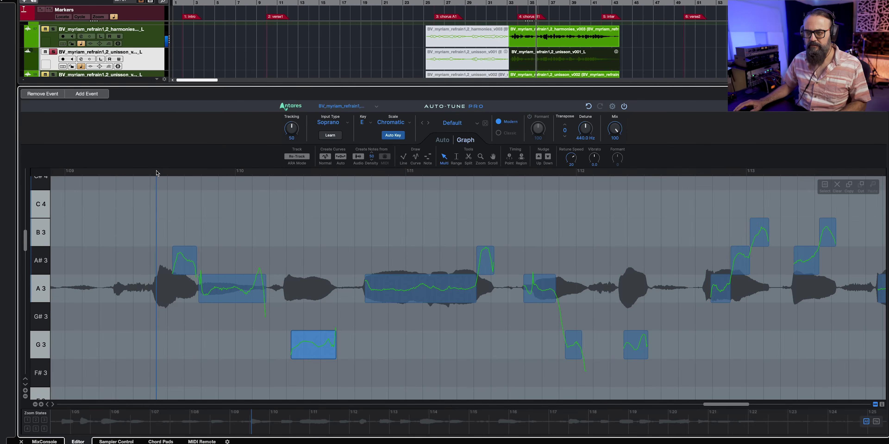
pyautogui.press('space')
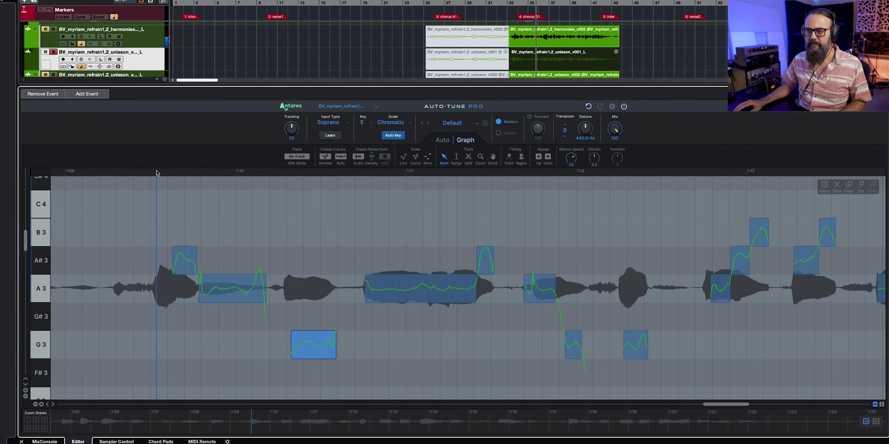
# Raise the A# 3 note before 1:10 to just below B 3, shorten its end to about 1:09.7, and play it back.
pyautogui.click(185, 261)
pyautogui.moveTo(185, 261); pyautogui.dragTo(185, 243)
pyautogui.press('space')
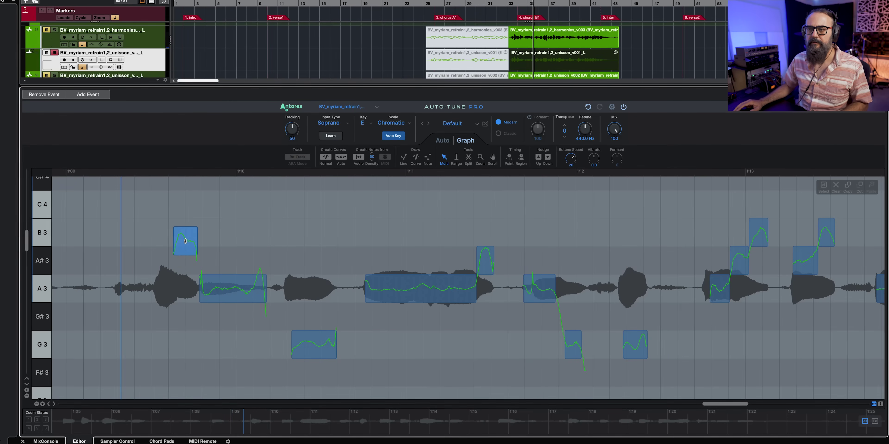
pyautogui.press('space')
pyautogui.press('space')
pyautogui.press('space')
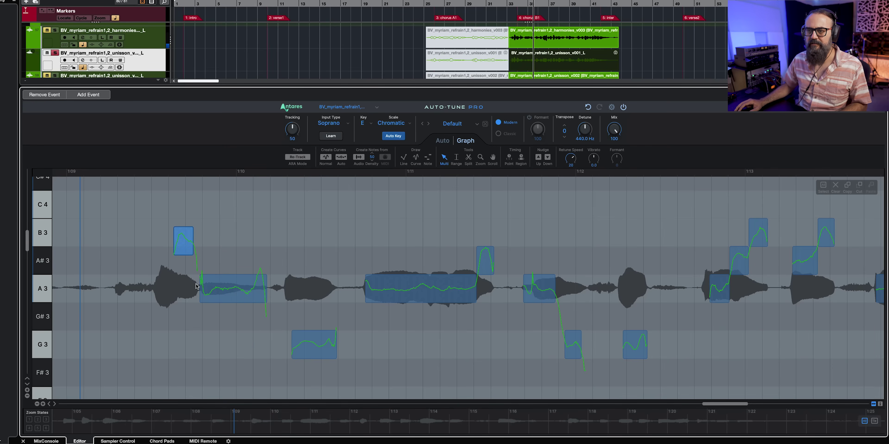
# Trim the start of the A 3 note before 1:10 to about 1:09.8 and play the phrase soloed and with the other tracks.
pyautogui.moveTo(201, 283); pyautogui.dragTo(205, 285)
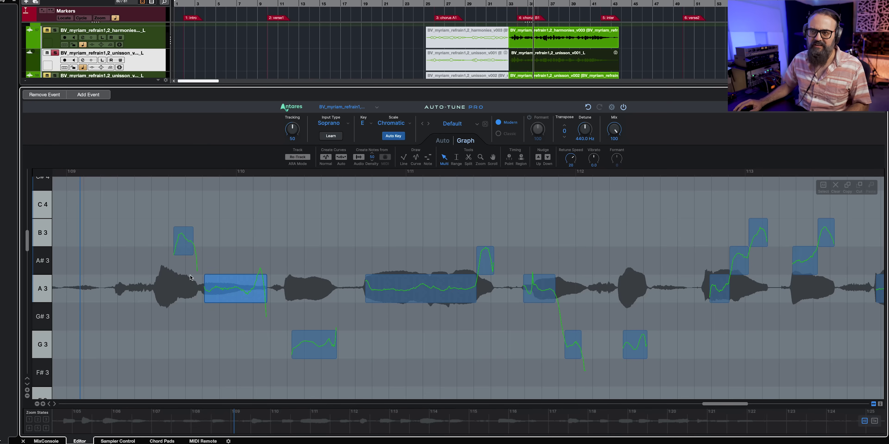
pyautogui.press('space')
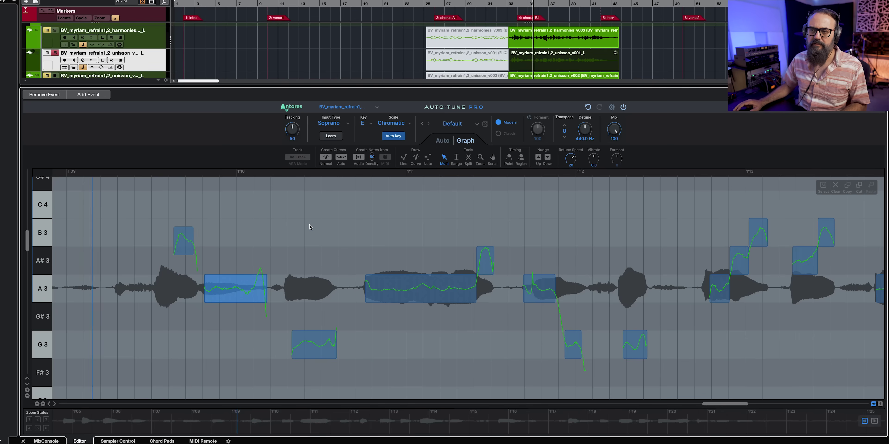
pyautogui.press('space')
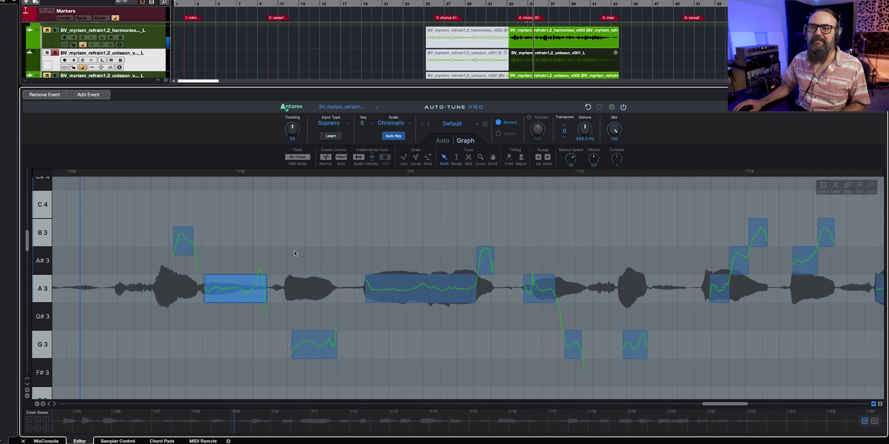
pyautogui.press('space')
pyautogui.press('space')
pyautogui.press('space')
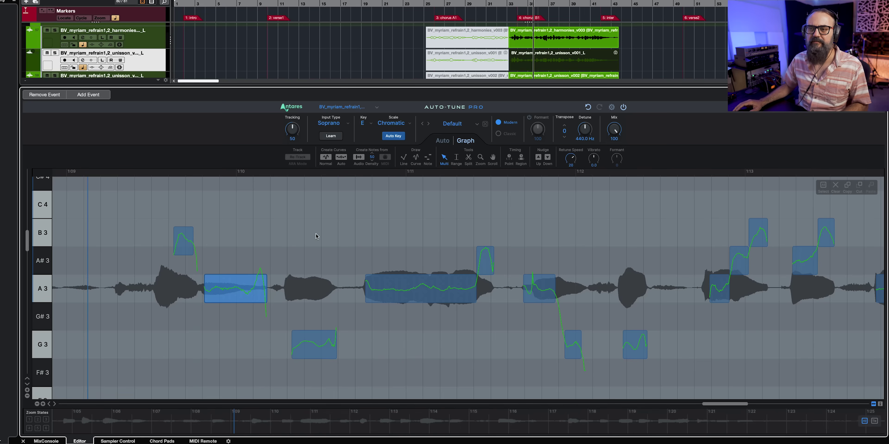
pyautogui.press('space')
# Replace the G 3 note after 1:10 with a straight line at G 3 from about 1:10.3 to 1:10.6, and play it back.
pyautogui.click(315, 345)
pyautogui.press('space')
pyautogui.press('space')
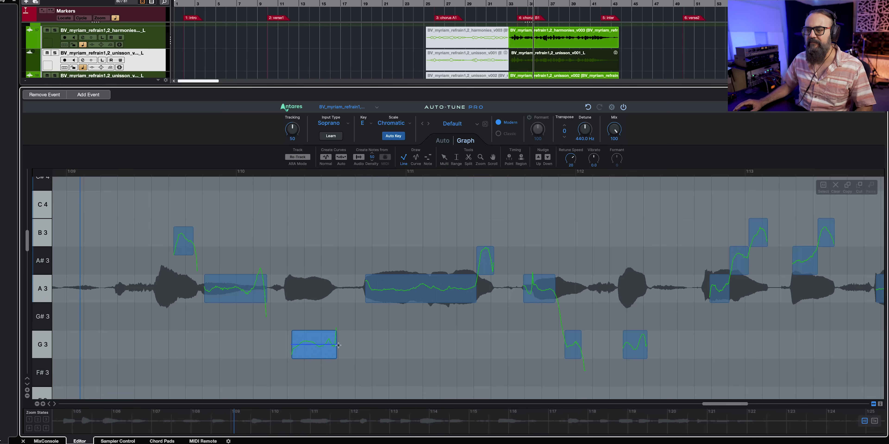
pyautogui.doubleClick(338, 346)
pyautogui.press('space')
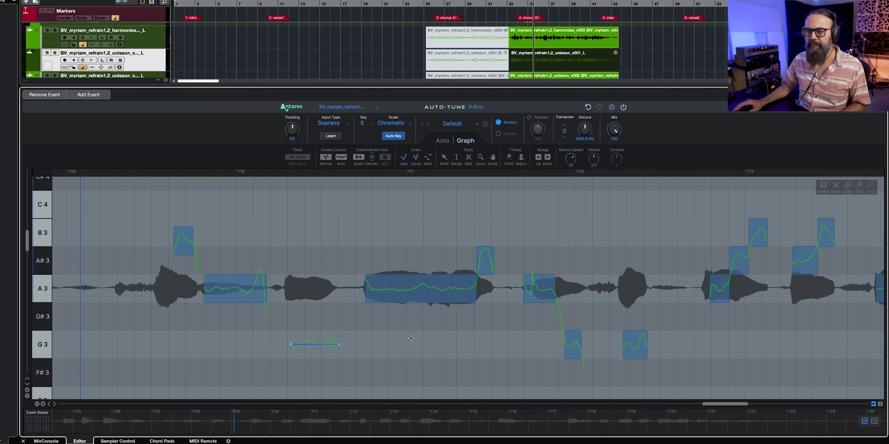
pyautogui.press('s')
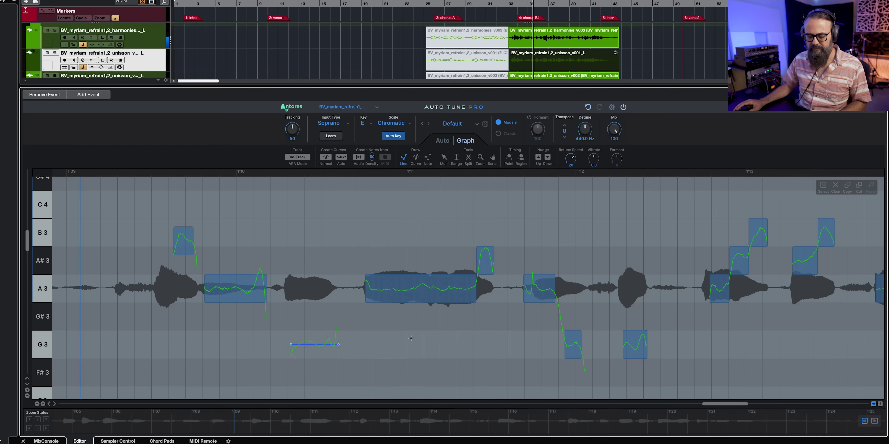
pyautogui.press('space')
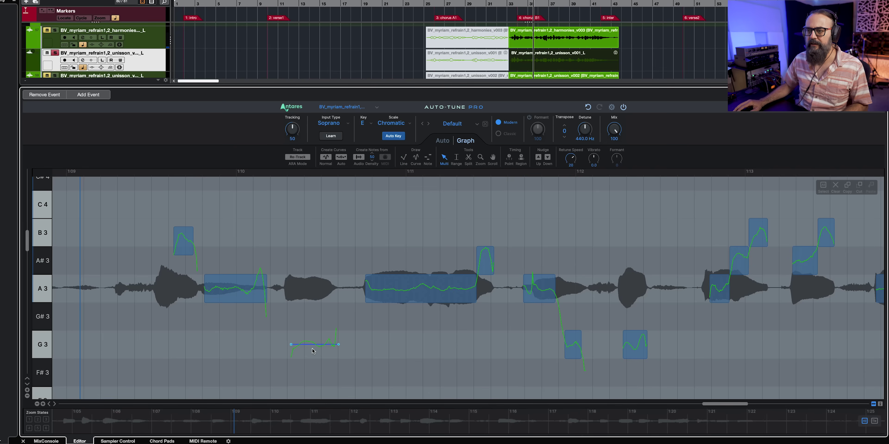
# Raise the straight line near 1:10.5 slightly above G 3, unsolo the track, and play the phrase.
pyautogui.moveTo(313, 346); pyautogui.dragTo(313, 342)
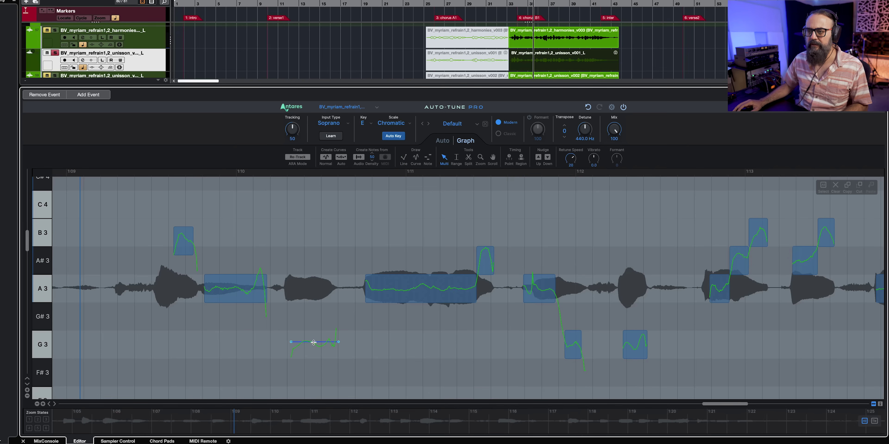
pyautogui.press('s')
pyautogui.press('space')
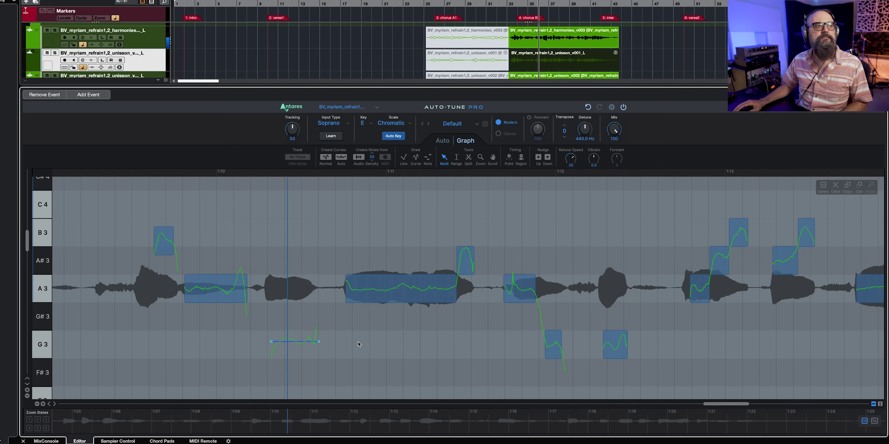
pyautogui.press('space')
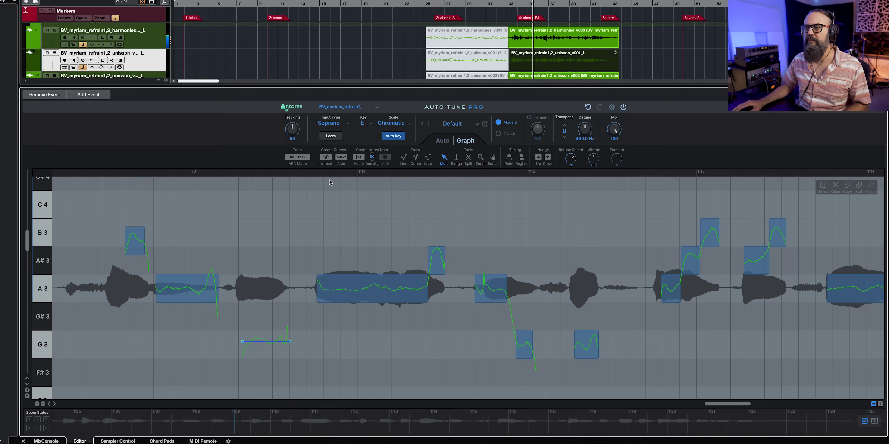
# Play the vocal phrase from about 1:12.5 to judge the notes around 1:13.
pyautogui.click(311, 172)
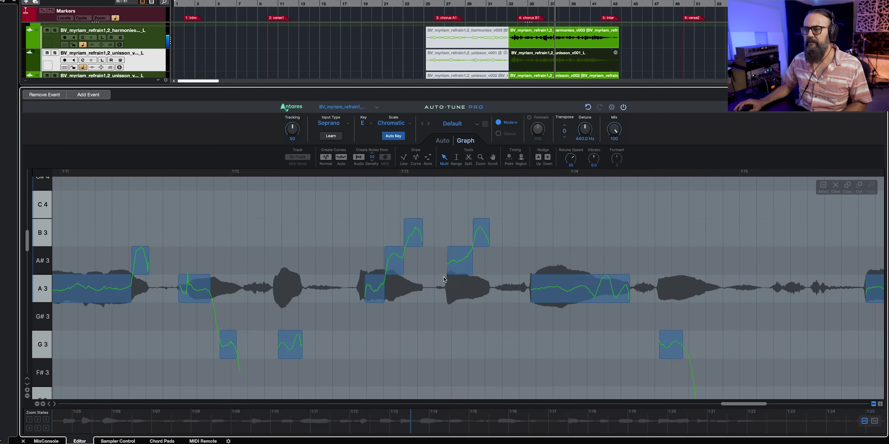
pyautogui.click(272, 173)
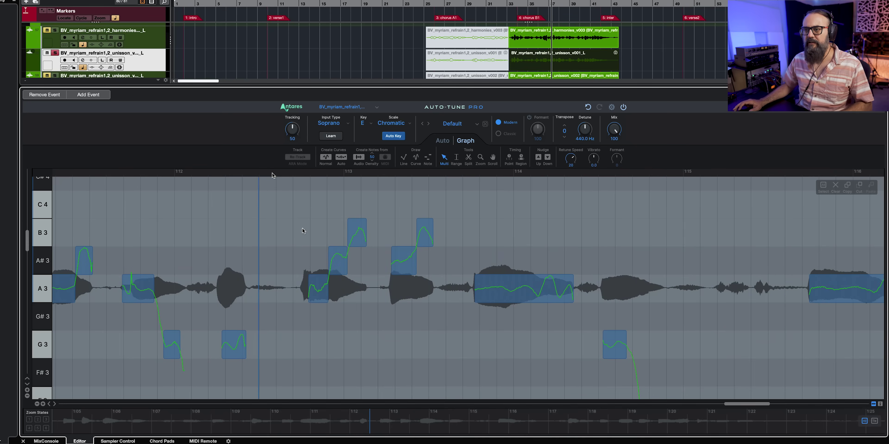
pyautogui.press('space')
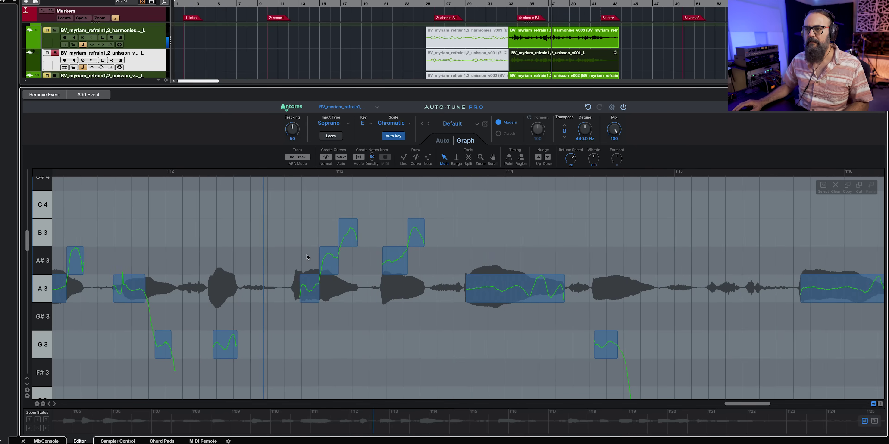
pyautogui.press('space')
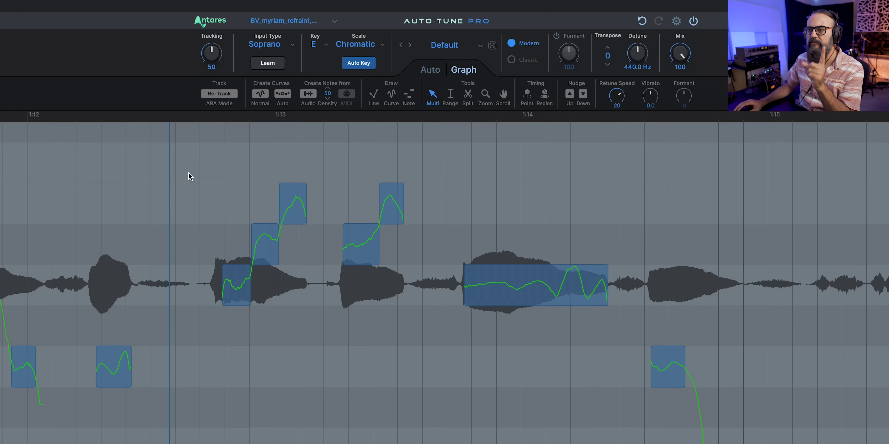
# Select the range from about 1:12.6 to 1:13.6, create normal pitch curves in place of its notes, and play it back.
pyautogui.click(450, 94)
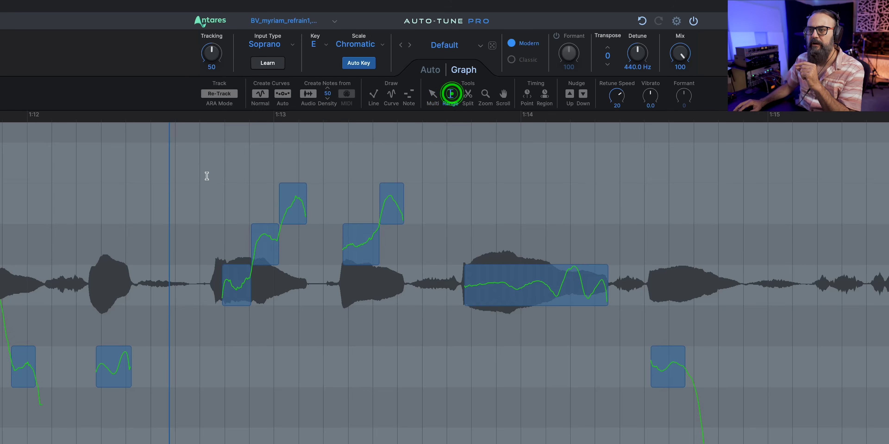
pyautogui.moveTo(176, 185); pyautogui.dragTo(415, 207)
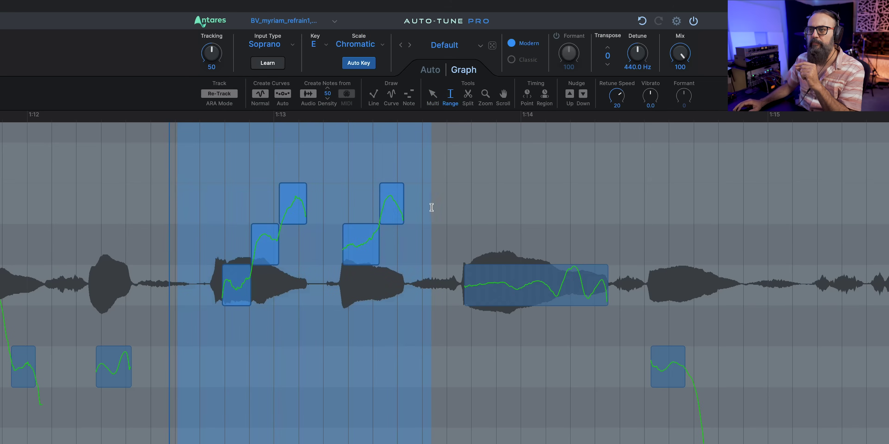
pyautogui.click(261, 95)
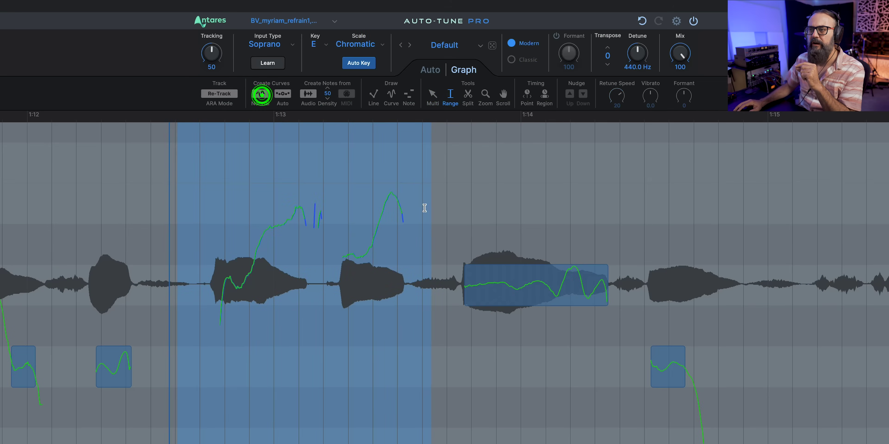
pyautogui.click(581, 169)
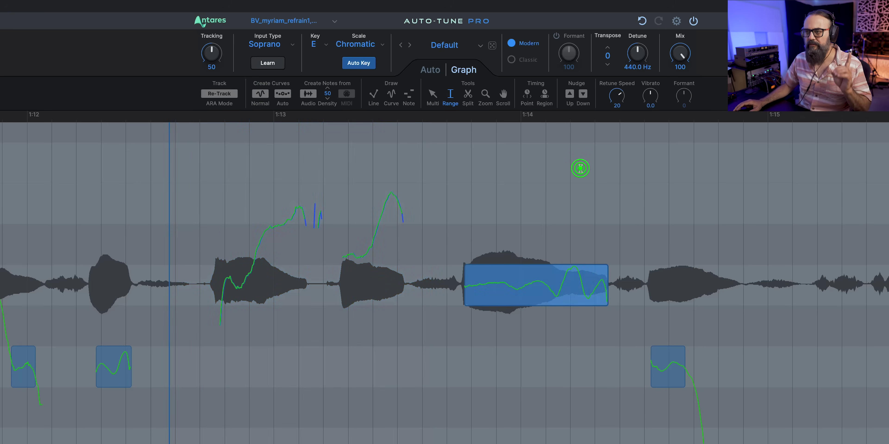
pyautogui.click(433, 95)
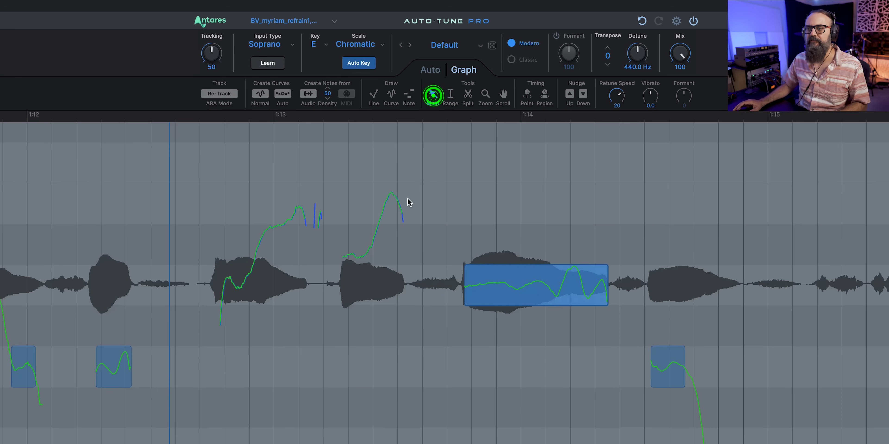
pyautogui.press('space')
pyautogui.press('space')
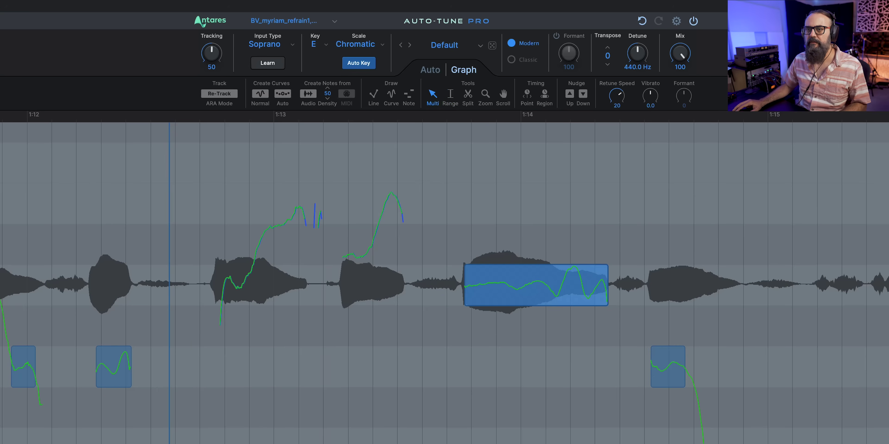
pyautogui.press('space')
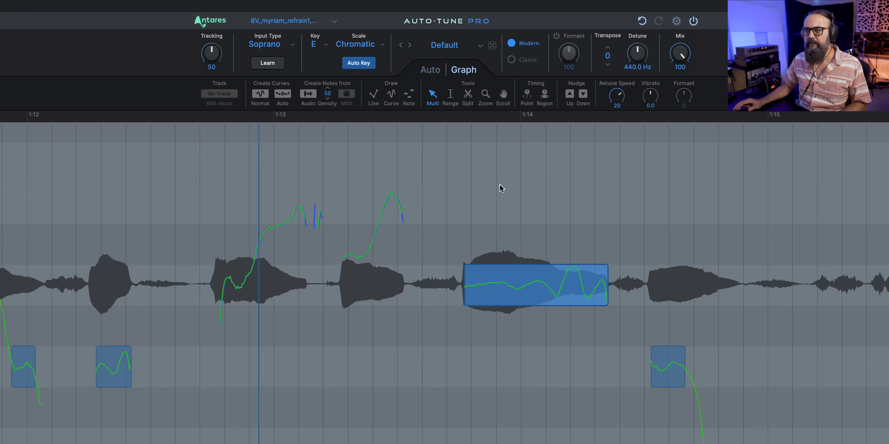
pyautogui.press('space')
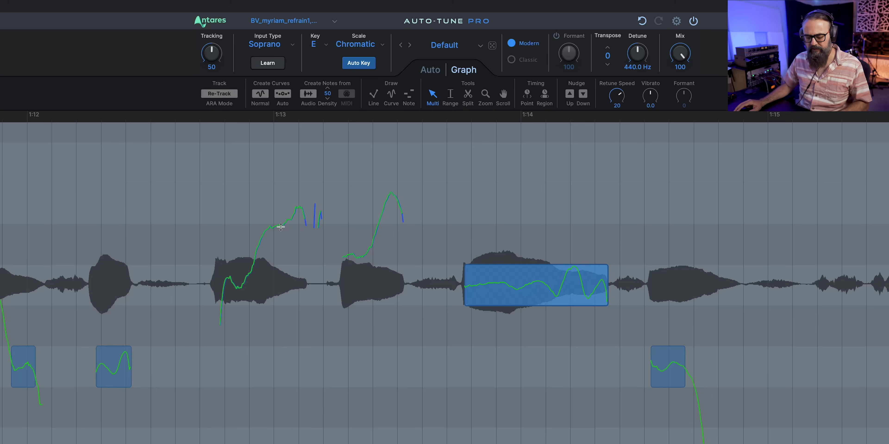
# Raise the pitch curve around 1:13 in two small moves by about a third of a semitone, playing it back after each.
pyautogui.click(268, 228)
pyautogui.moveTo(269, 228); pyautogui.dragTo(268, 221)
pyautogui.press('space')
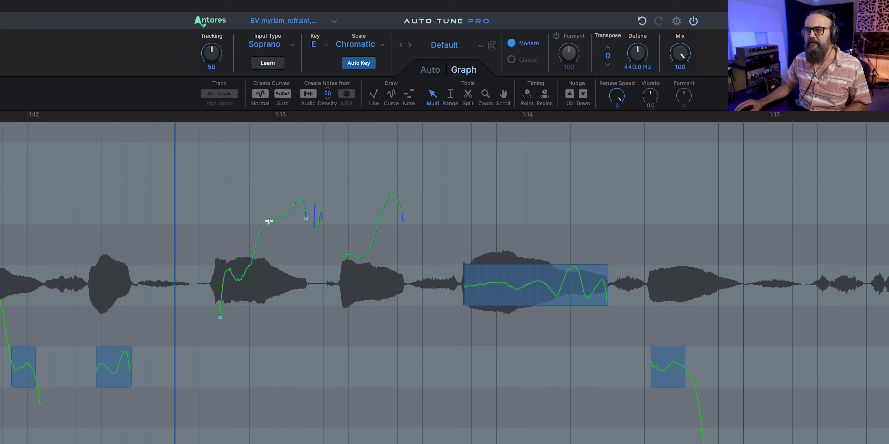
pyautogui.press('space')
pyautogui.moveTo(269, 219); pyautogui.dragTo(267, 215)
pyautogui.press('space')
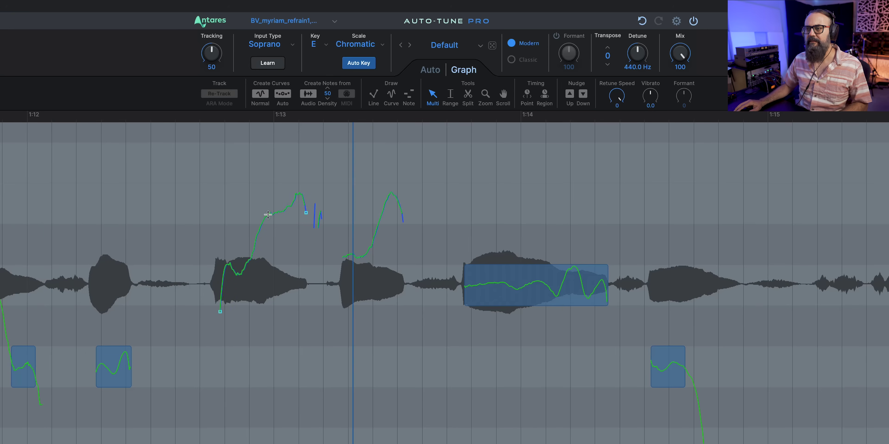
# Raise the pitch curve around 1:13 slightly once more and play the phrase to about 1:14.
pyautogui.hscroll(2, 268, 214)
pyautogui.click(268, 214)
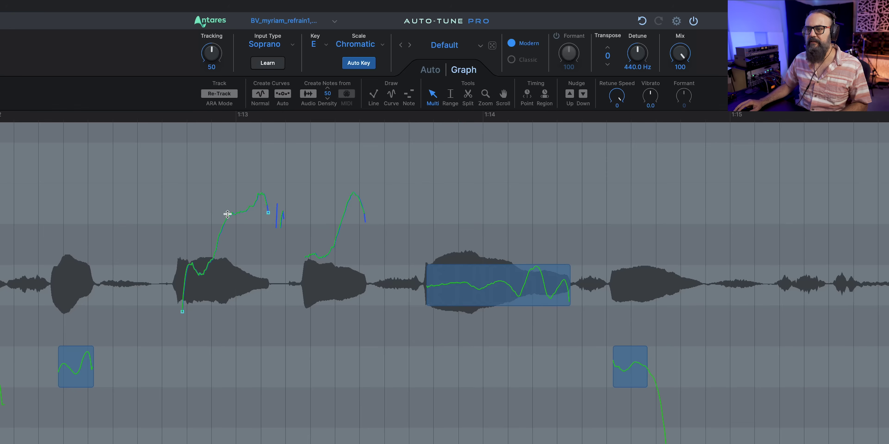
pyautogui.moveTo(231, 215); pyautogui.dragTo(230, 211)
pyautogui.press('space')
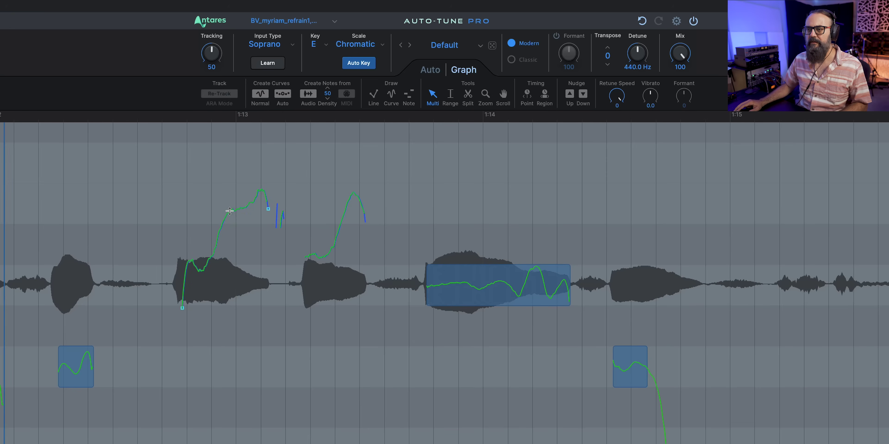
pyautogui.hscroll(4, 229, 211)
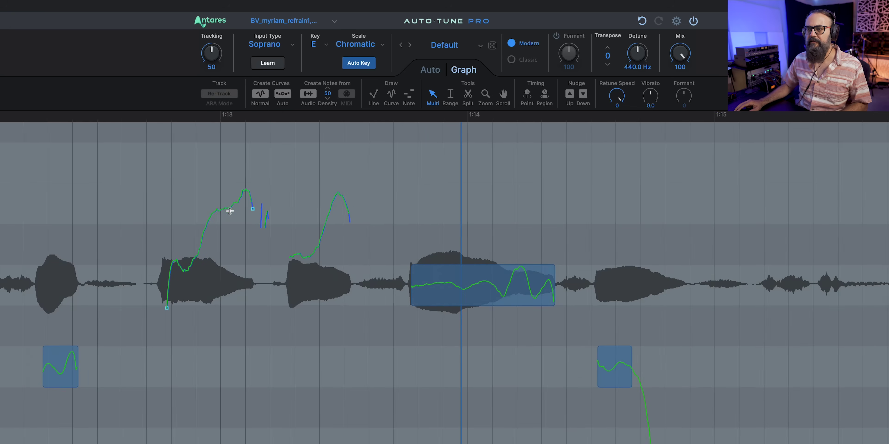
pyautogui.press('space')
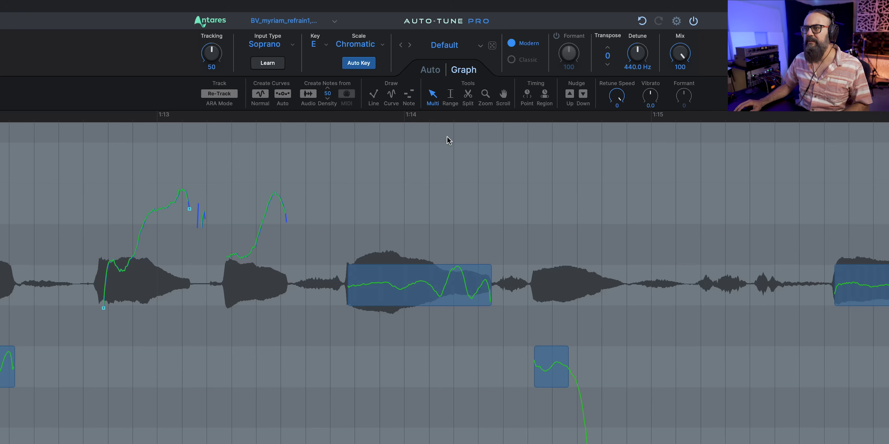
# Draw a note on B 3 over the curve from about 1:13 to 1:13.1 and play the phrase back twice.
pyautogui.click(410, 97)
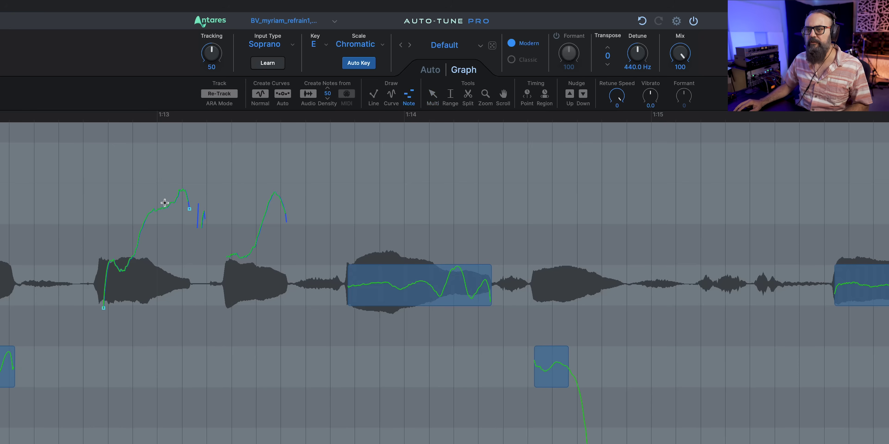
pyautogui.moveTo(156, 200); pyautogui.dragTo(185, 200)
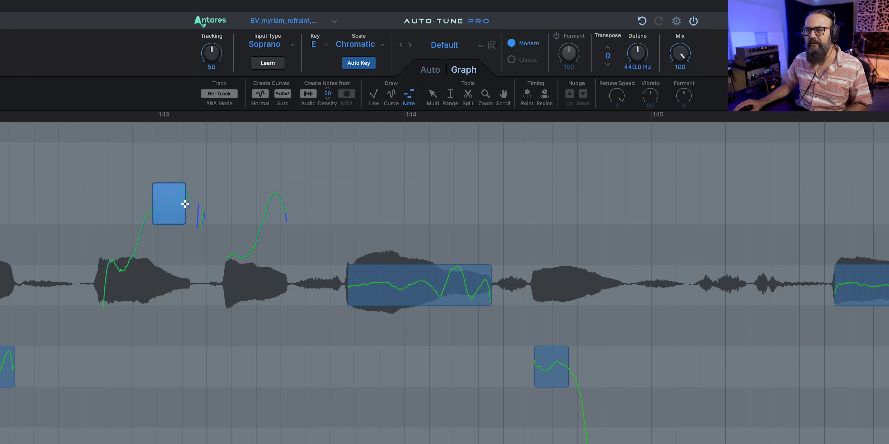
pyautogui.press('space')
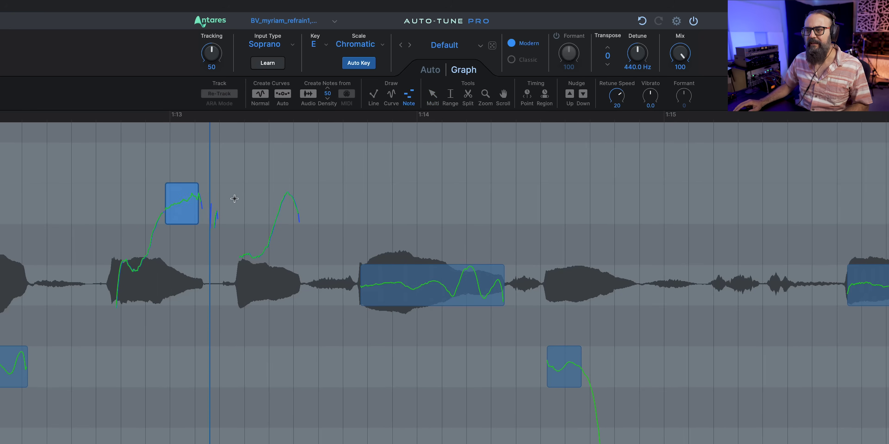
pyautogui.press('space')
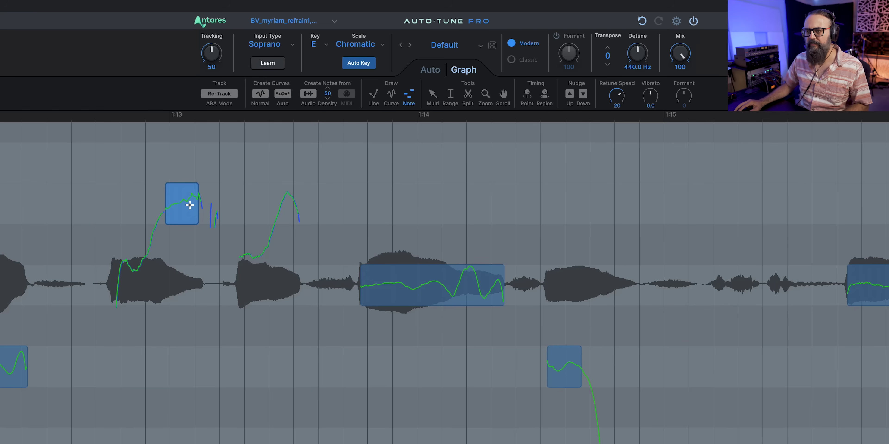
pyautogui.press('space')
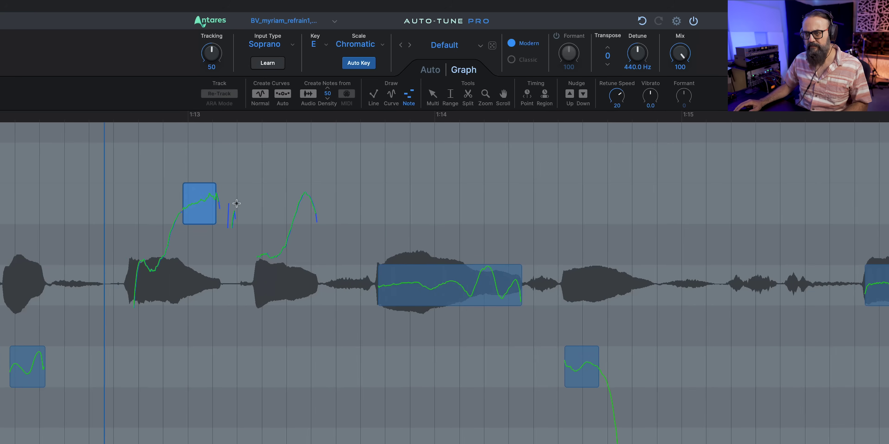
pyautogui.press('space')
# Raise the new note at about 1:13 by a small fraction of a semitone and play it back.
pyautogui.press('super+z')
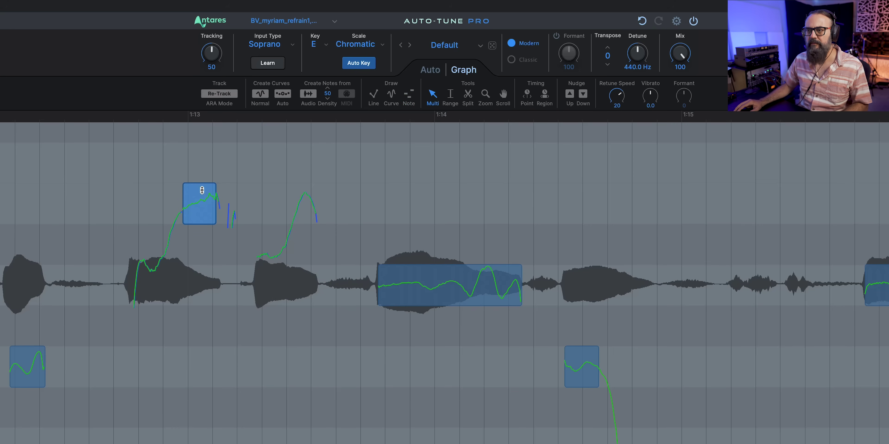
pyautogui.moveTo(201, 196); pyautogui.dragTo(200, 191)
pyautogui.press('space')
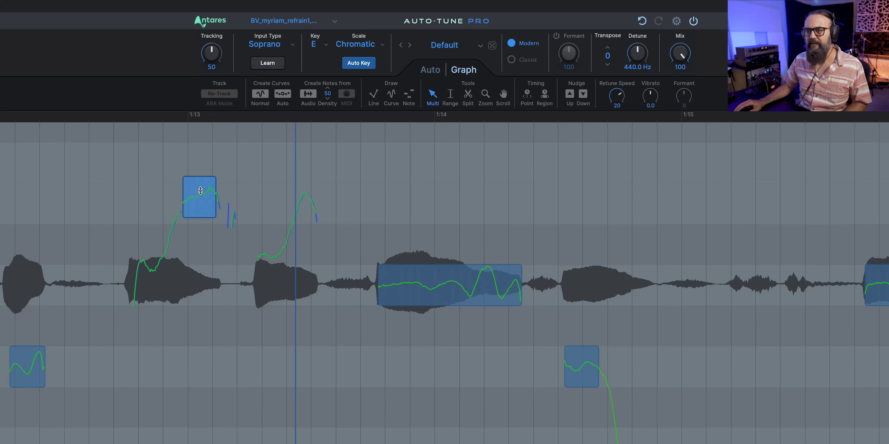
pyautogui.press('space')
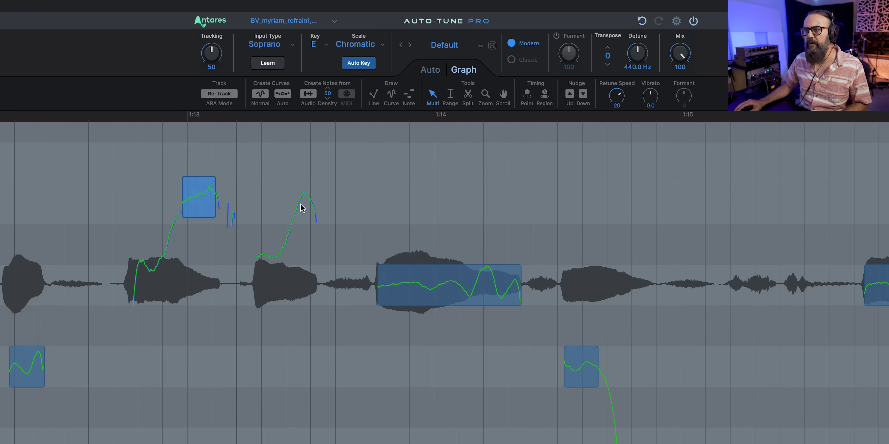
# Draw a second note on B 3 over the curve peak from about 1:13.4 to 1:13.5.
pyautogui.click(409, 100)
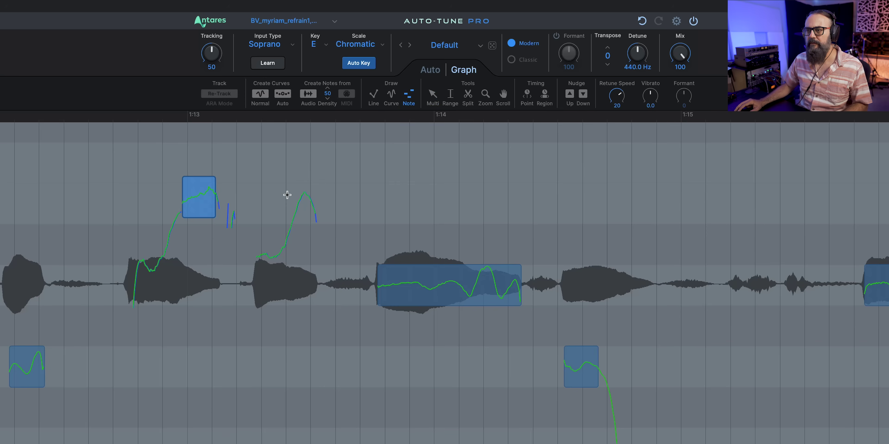
pyautogui.moveTo(287, 203); pyautogui.dragTo(318, 204)
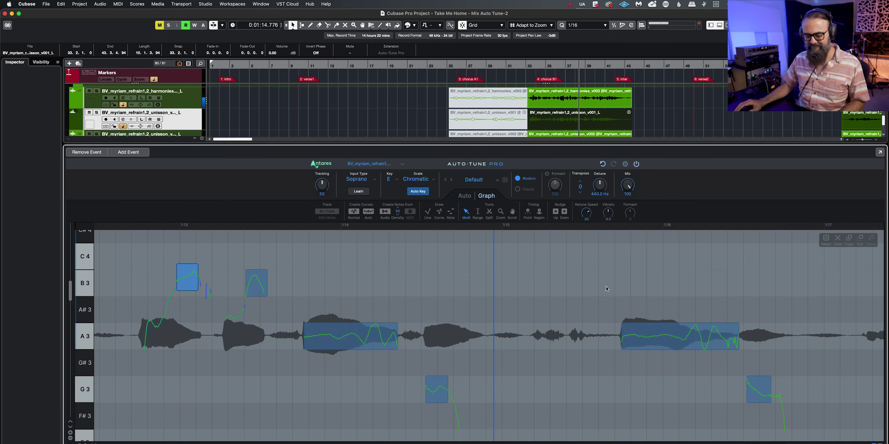
pyautogui.press('n')
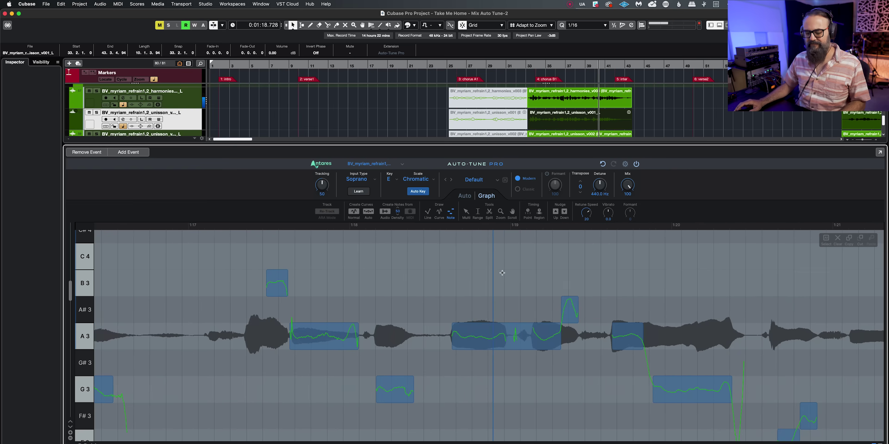
# Solo the selected backing vocal track and play its phrase from about 1:18.5.
pyautogui.press('s')
pyautogui.press('space')
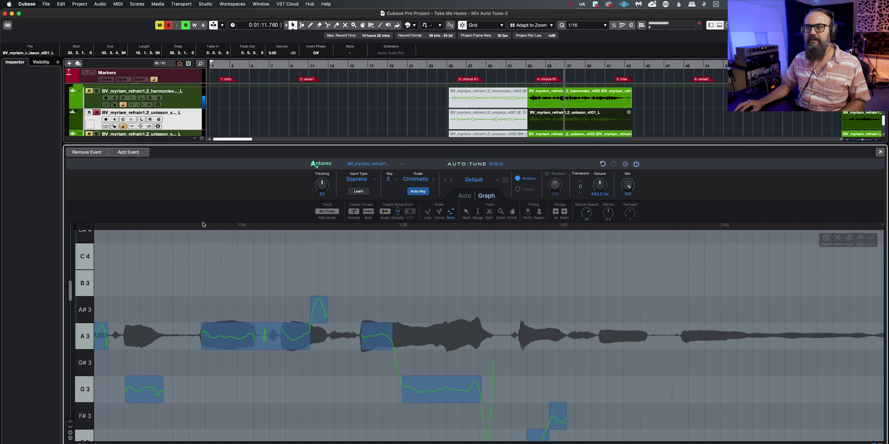
pyautogui.click(198, 226)
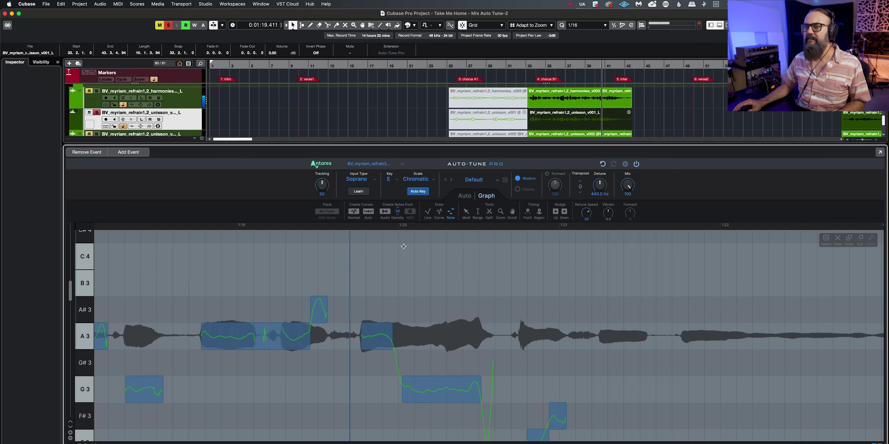
pyautogui.click(172, 225)
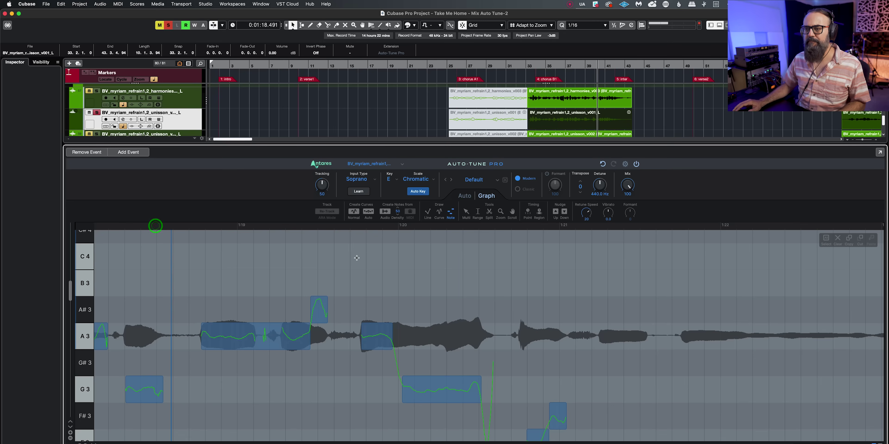
pyautogui.press('space')
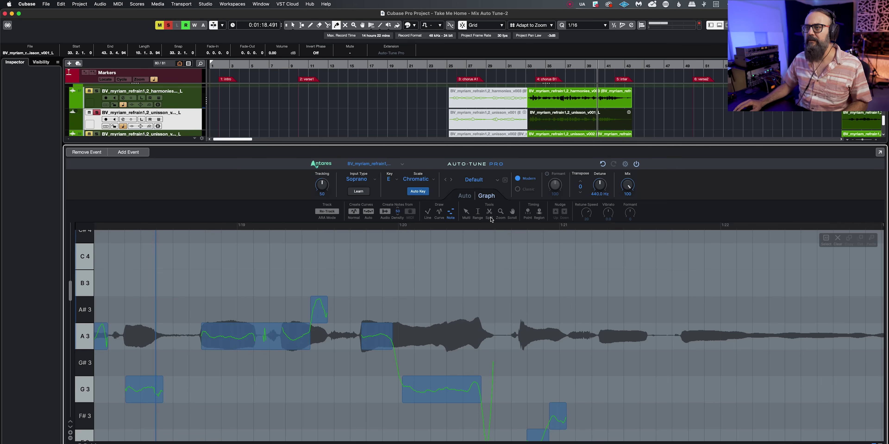
# Raise the A# 3 note near 1:19.5 by about half a semitone in small moves, playing it back after each.
pyautogui.click(320, 310)
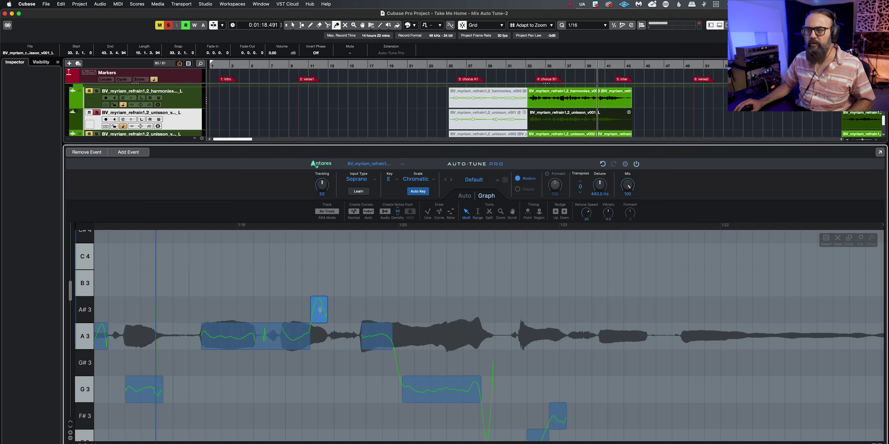
pyautogui.moveTo(320, 307); pyautogui.dragTo(320, 302)
pyautogui.press('space')
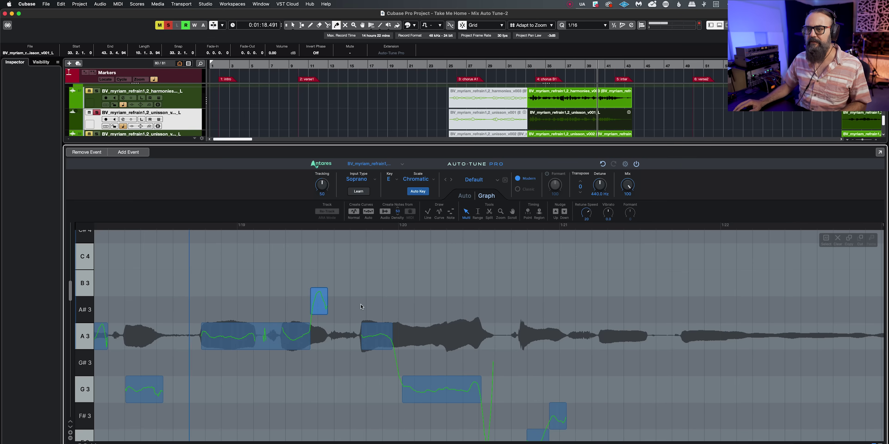
pyautogui.press('space')
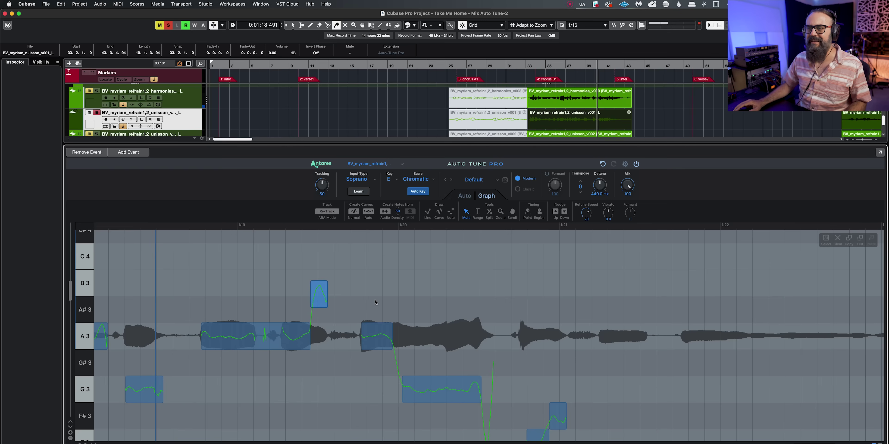
pyautogui.press('space')
pyautogui.press('space')
# Raise the note near 1:19.5 a little further, to just below the centre of B 3, and play the phrase twice.
pyautogui.moveTo(320, 292); pyautogui.dragTo(320, 290)
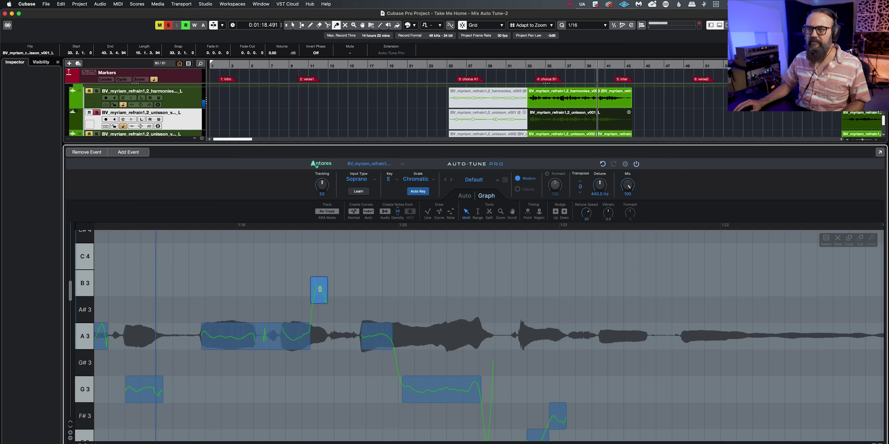
pyautogui.press('space')
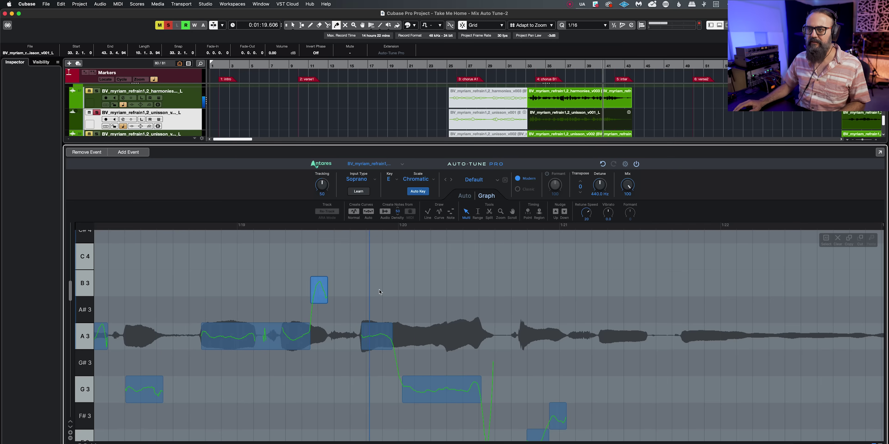
pyautogui.press('space')
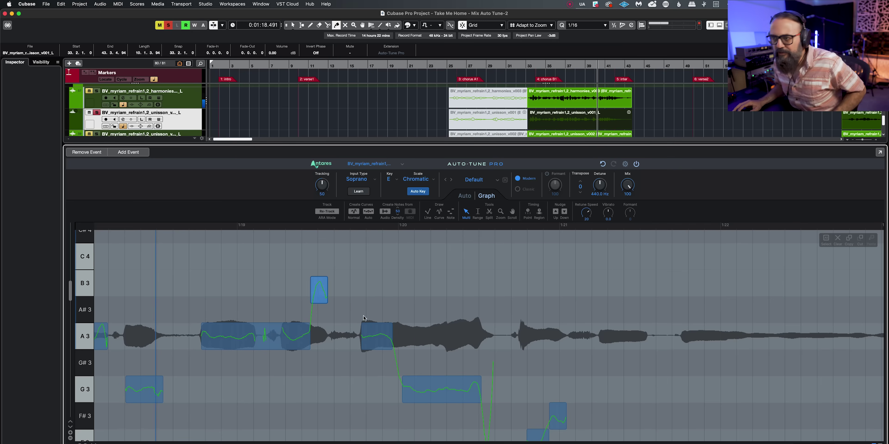
pyautogui.press('space')
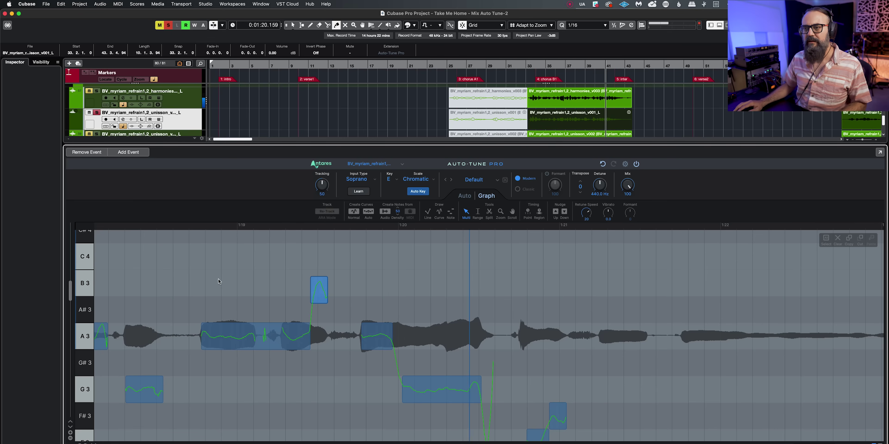
pyautogui.press('space')
# Try a Retune Speed of 0 on the selected notes from about 1:18.8 to 1:21 and play the result.
pyautogui.scroll(-1, 524, 437)
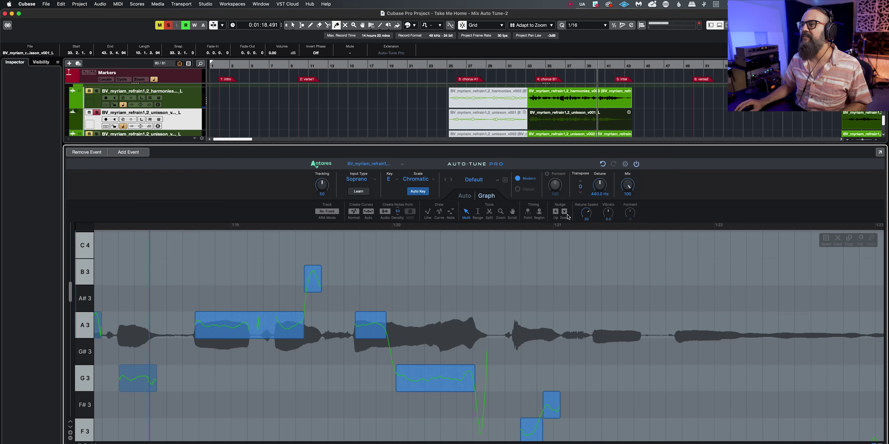
pyautogui.press('space')
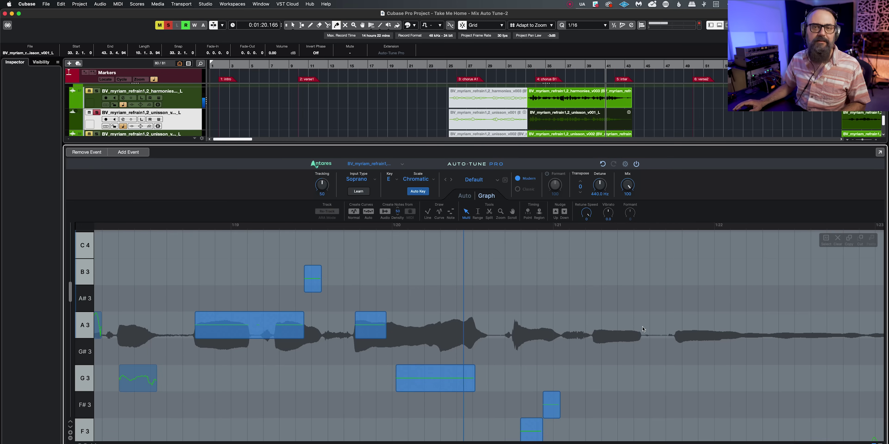
pyautogui.press('space')
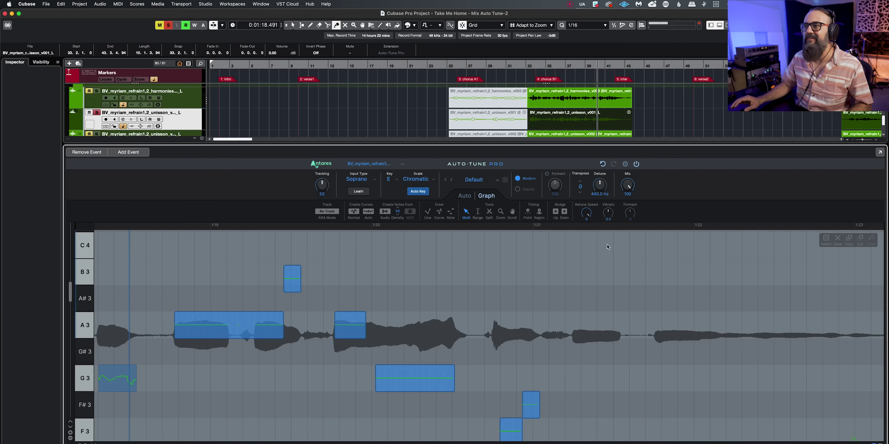
# Try a much slower Retune Speed on the selected notes, undo the speed changes, and deselect the notes.
pyautogui.moveTo(590, 231); pyautogui.dragTo(598, 269)
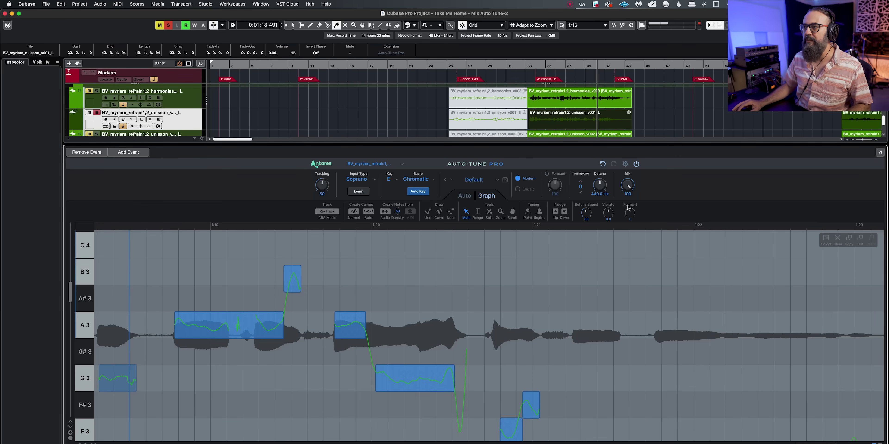
pyautogui.click(603, 165)
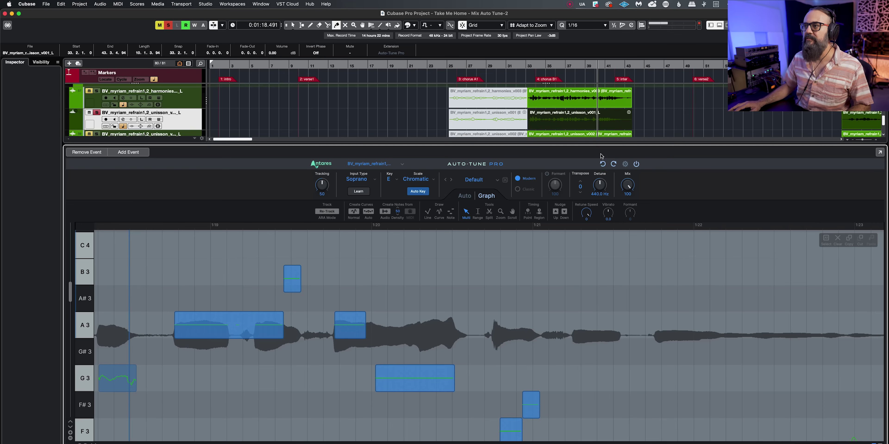
pyautogui.click(582, 257)
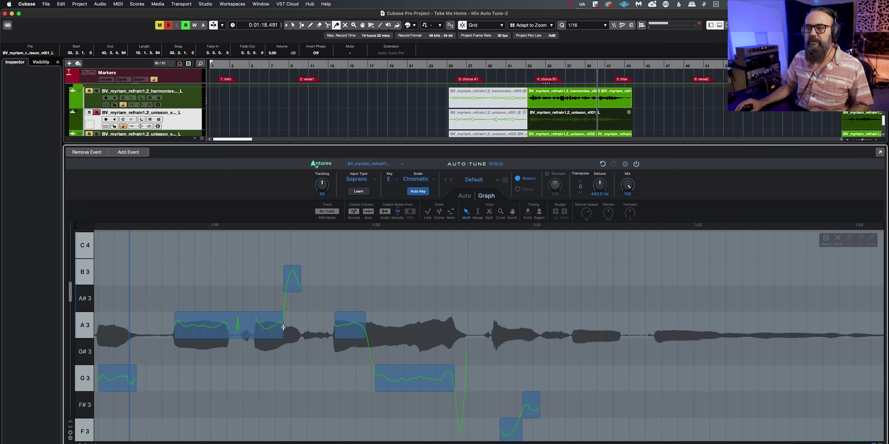
# Shorten the end of the long A 3 note slightly, leaving a gap before the B 3 note near 1:19.5.
pyautogui.moveTo(283, 327); pyautogui.dragTo(280, 328)
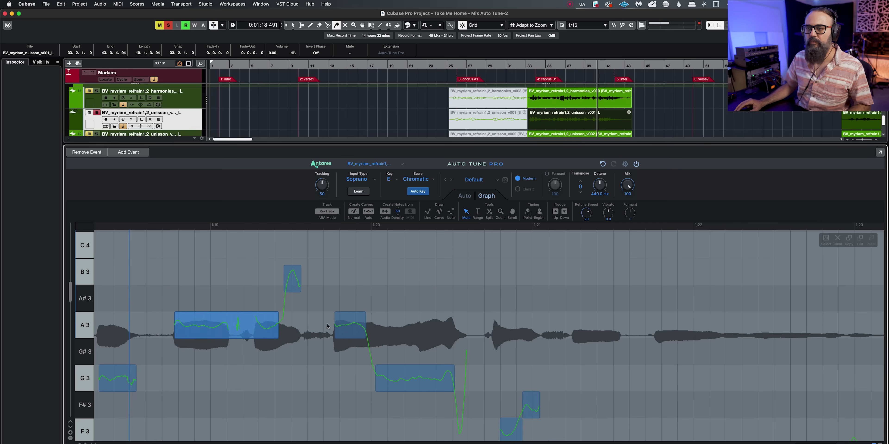
pyautogui.click(299, 284)
pyautogui.press('space')
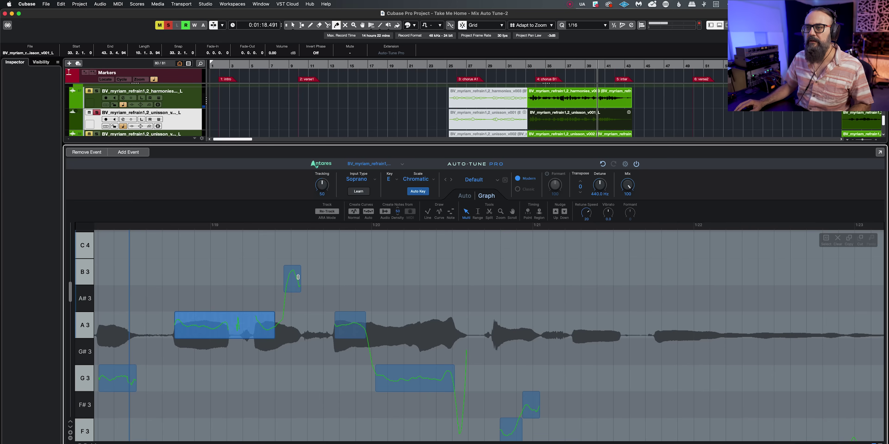
# Increase the Retune Speed value of the short B 3 note near 1:19.5 and play the phrase back.
pyautogui.click(298, 277)
pyautogui.moveTo(587, 219); pyautogui.dragTo(587, 219)
pyautogui.press('space')
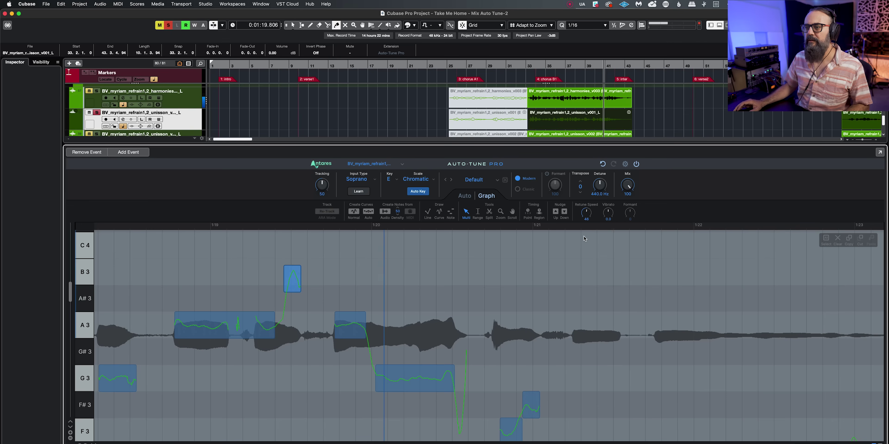
# Move the short A 3 note just before 1:20 down very slightly in pitch and play the phrase.
pyautogui.press('space')
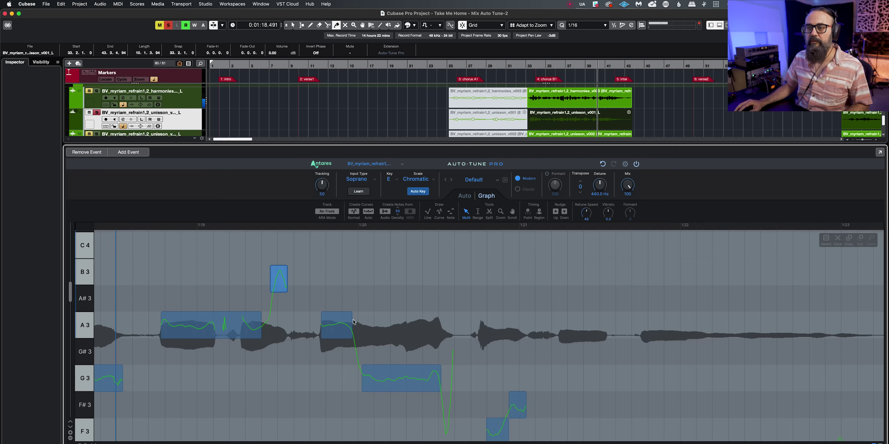
pyautogui.click(338, 326)
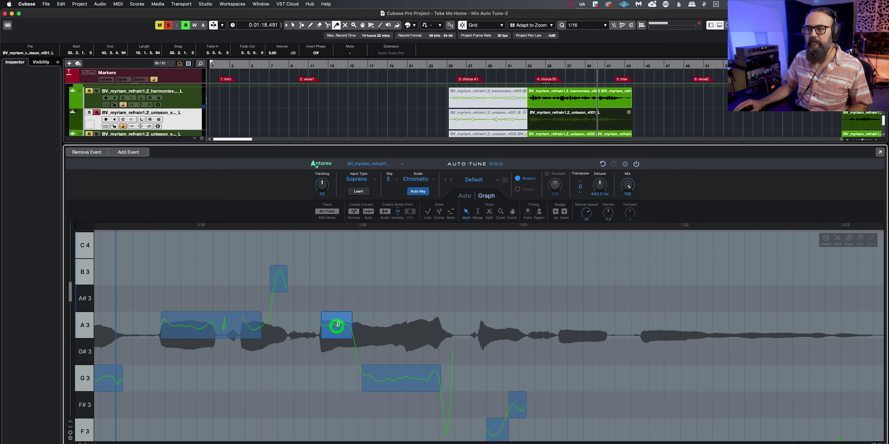
pyautogui.moveTo(338, 326); pyautogui.dragTo(338, 328)
pyautogui.press('space')
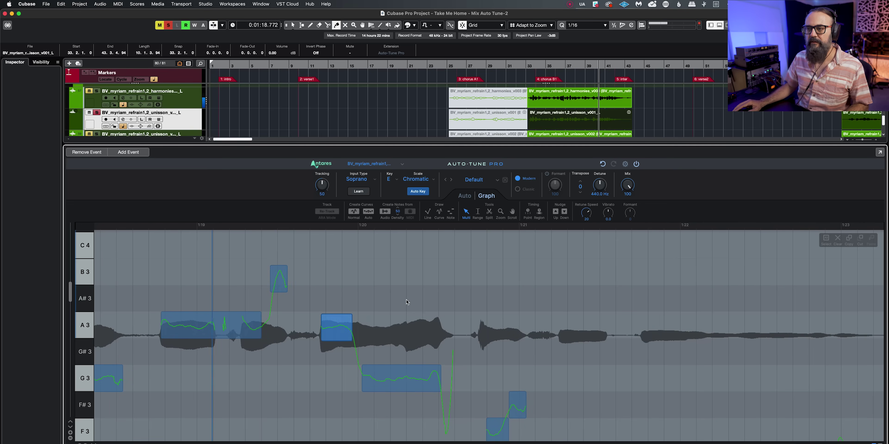
# Turn off solo on the unison backing vocal track and play the corrected phrase in the full mix.
pyautogui.press('space')
pyautogui.press('s')
pyautogui.press('space')
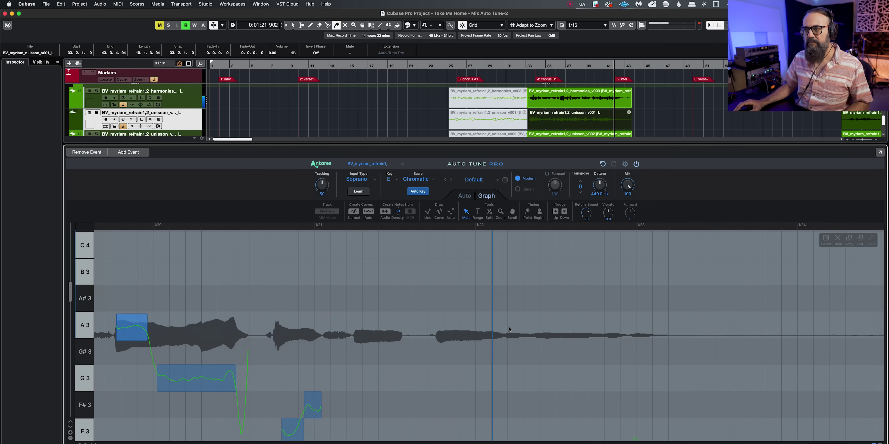
# Solo the track, compare the phrase from about 1:18.5 at Mix 0 and Mix 100, and turn solo off.
pyautogui.press('space')
pyautogui.press('s')
pyautogui.press('space')
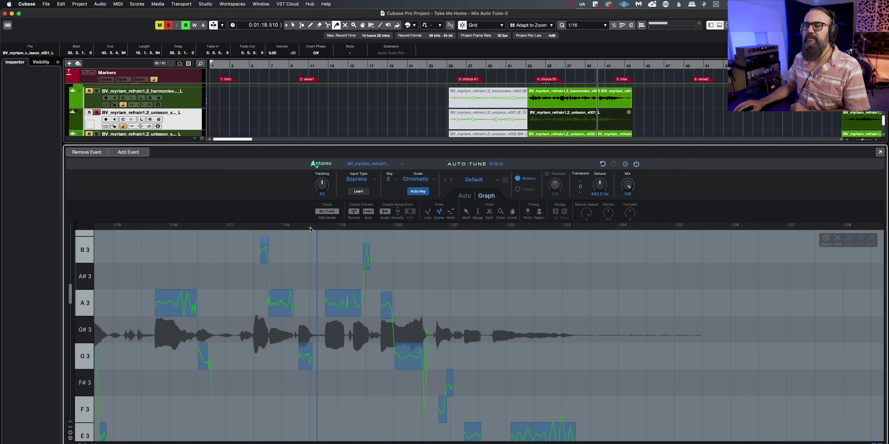
pyautogui.click(310, 229)
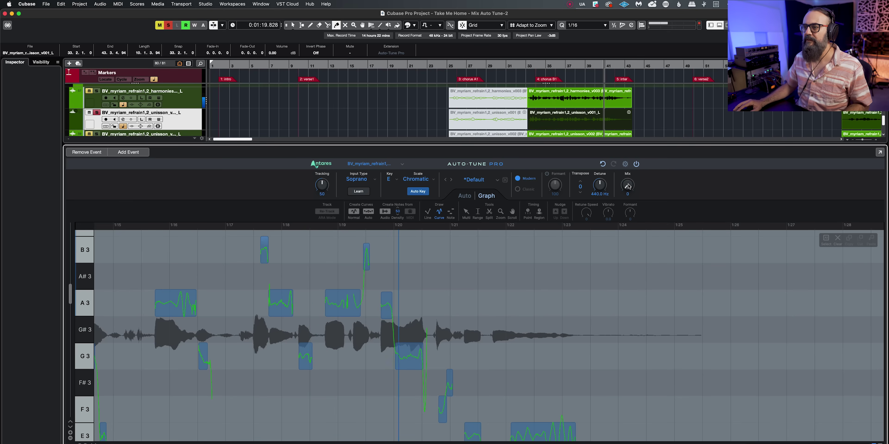
pyautogui.moveTo(628, 186); pyautogui.dragTo(628, 183)
pyautogui.press('space')
pyautogui.press('space')
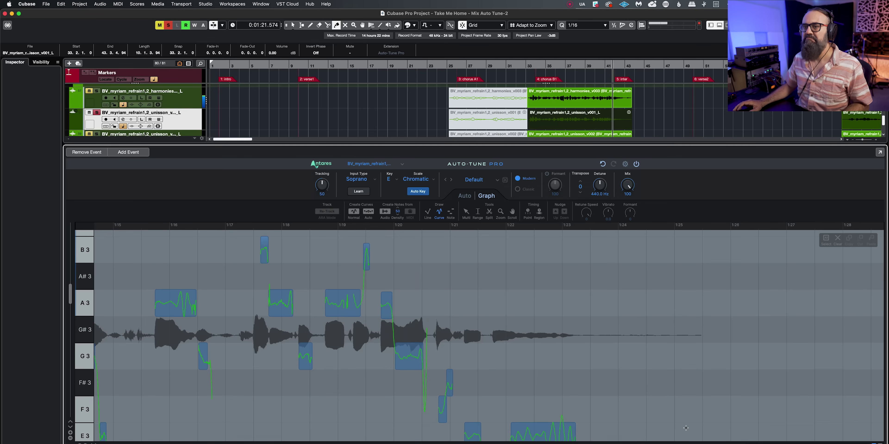
pyautogui.press('space')
pyautogui.press('s')
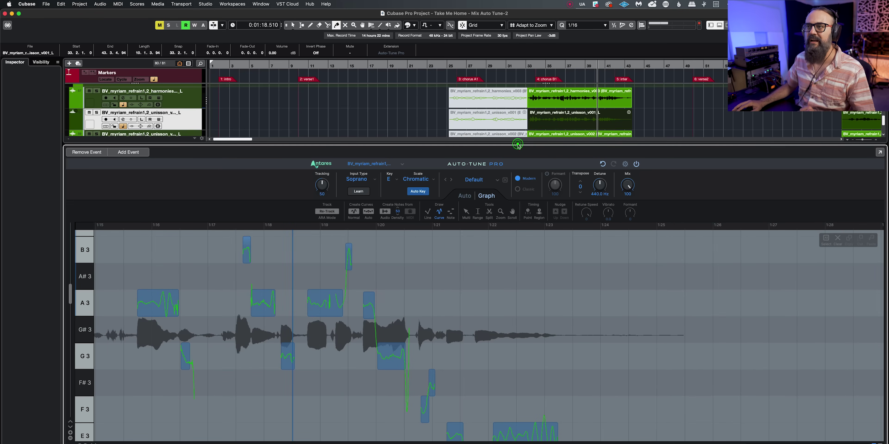
# Enlarge the project area and make the Auto-Tune Pro track extension permanent on the edited unison vocal track.
pyautogui.moveTo(304, 145); pyautogui.dragTo(304, 236)
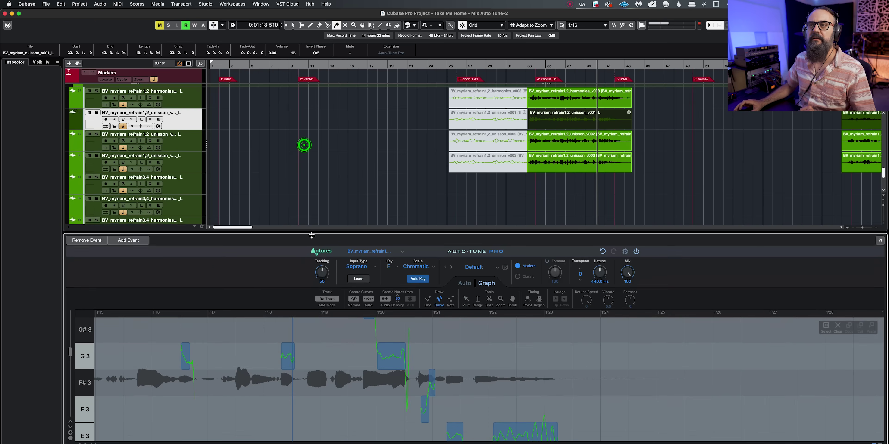
pyautogui.click(192, 122)
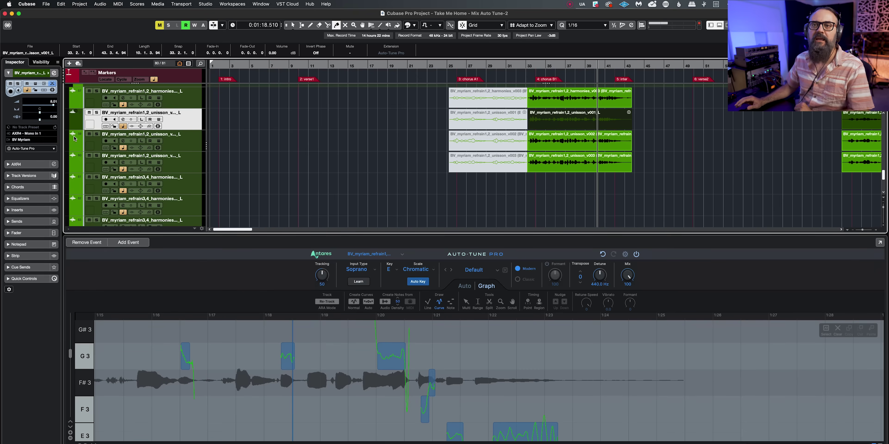
pyautogui.click(22, 150)
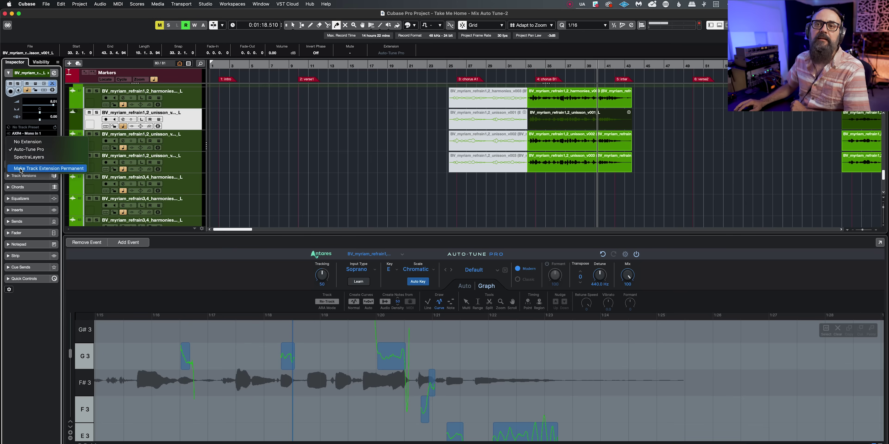
pyautogui.click(80, 168)
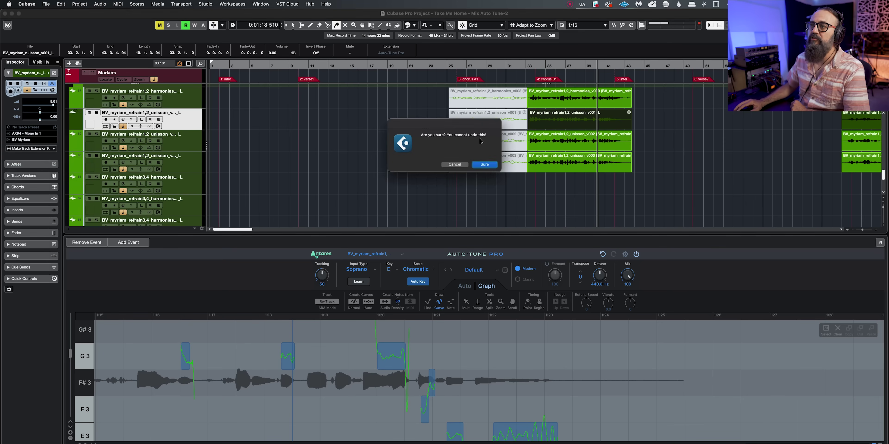
pyautogui.click(494, 166)
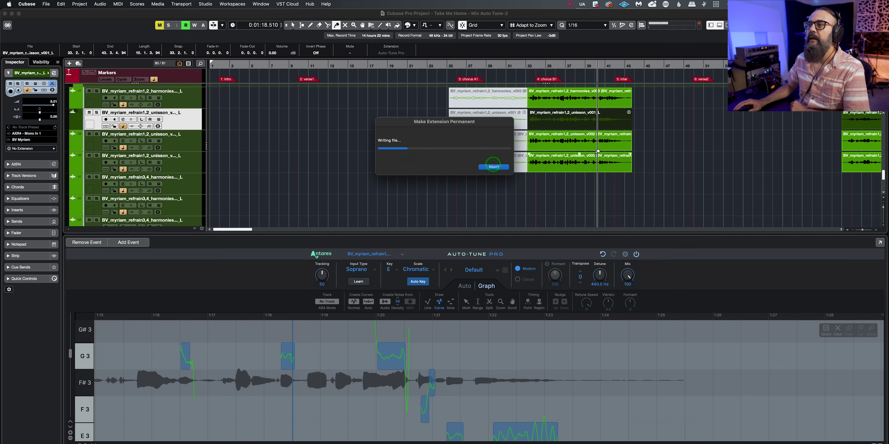